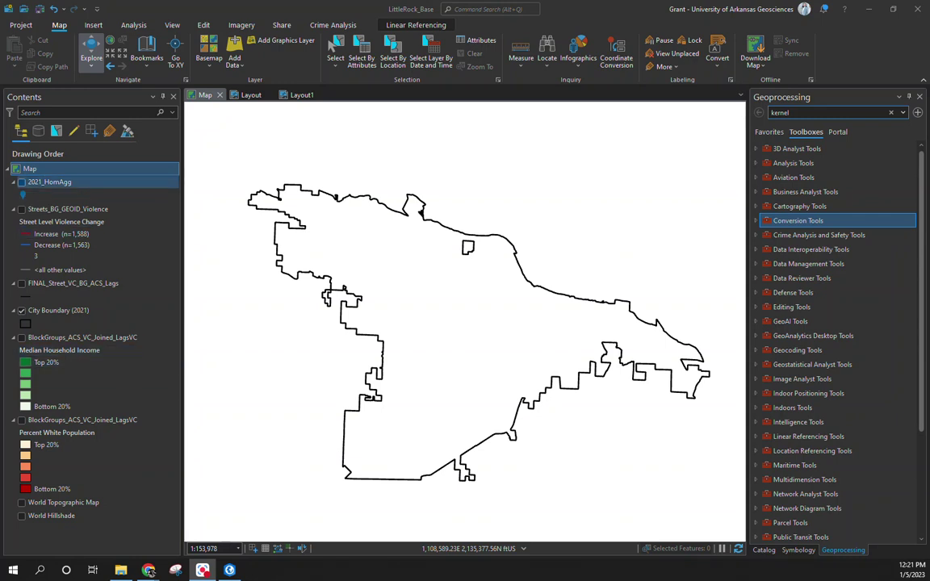
- Turn on the 2021_HomAgg incident points and clear 'kernel' from the tool search
left_click(21, 182)
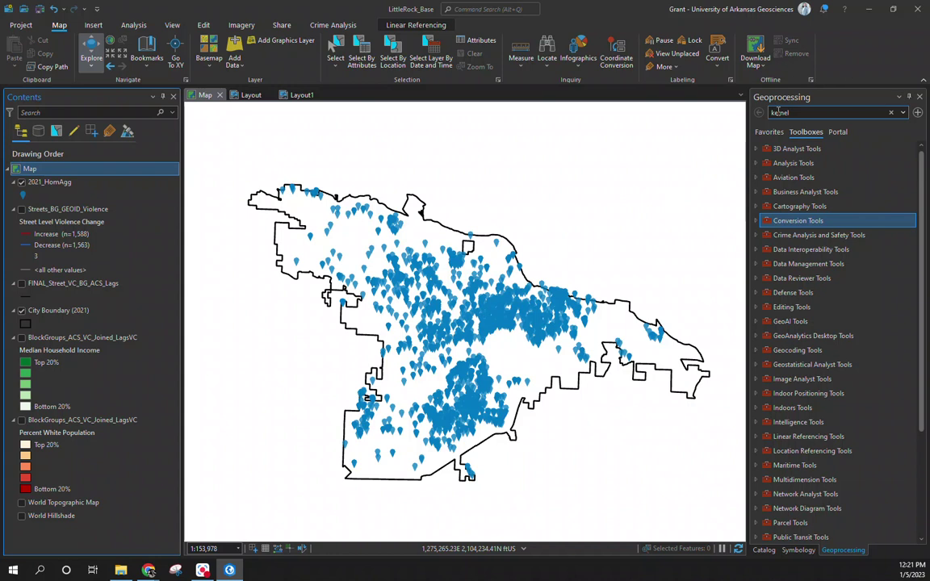
left_click(891, 112)
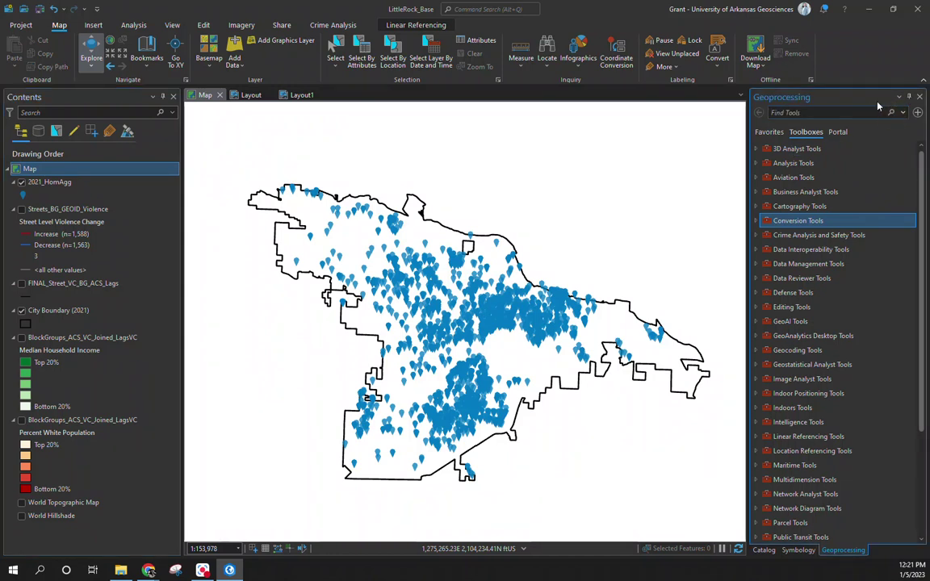
- Close the Geoprocessing pane and zoom the map to the City Boundary (2021) layer
left_click(918, 96)
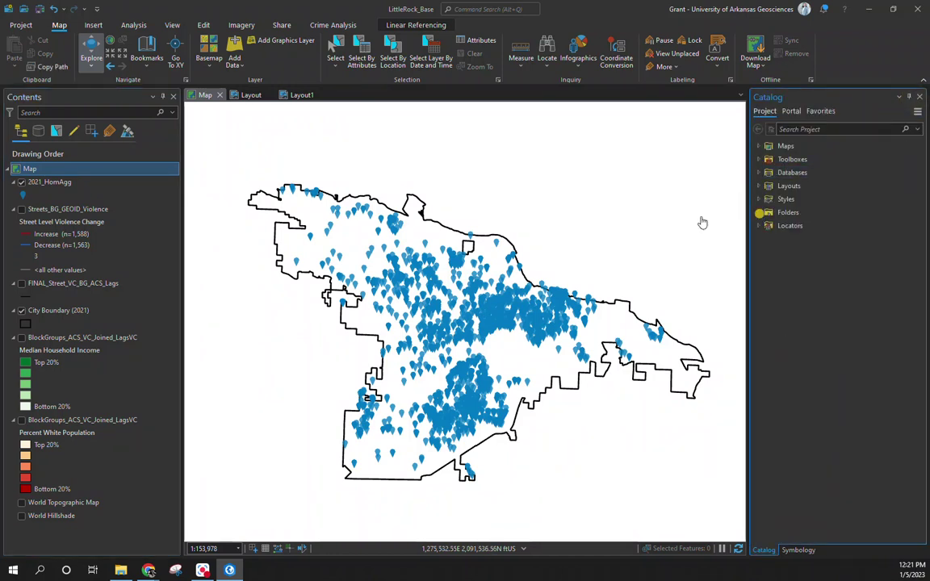
scroll(448, 274, "up", 2)
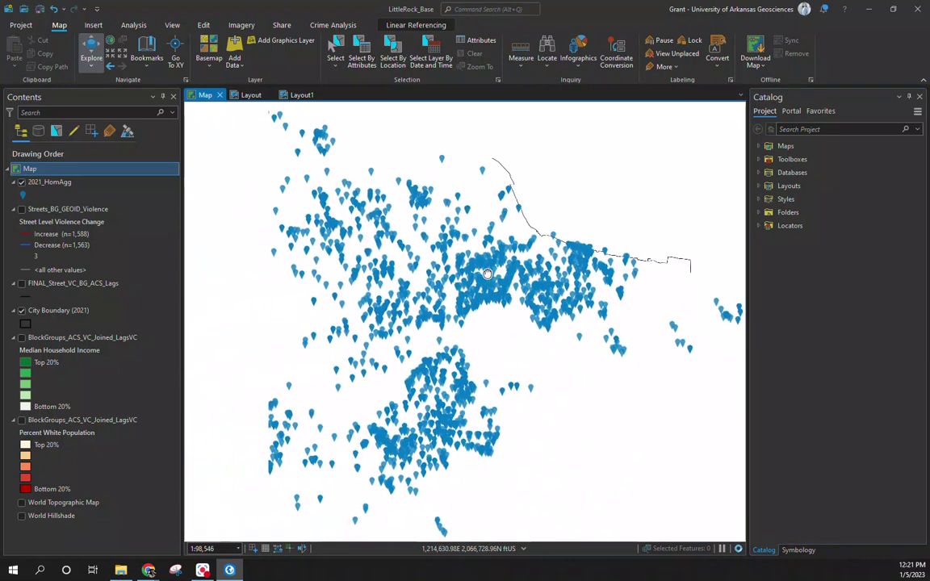
scroll(448, 275, "down", 2)
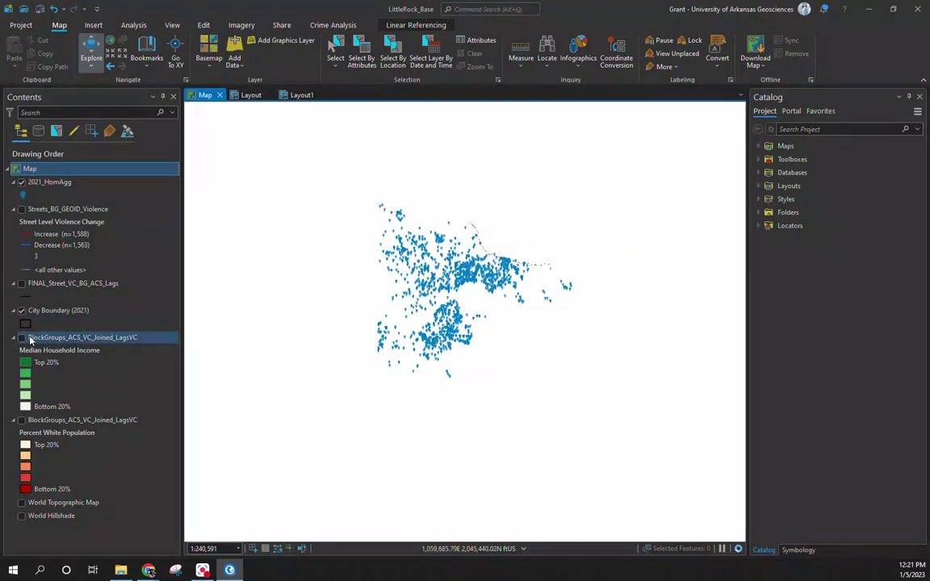
right_click(71, 311)
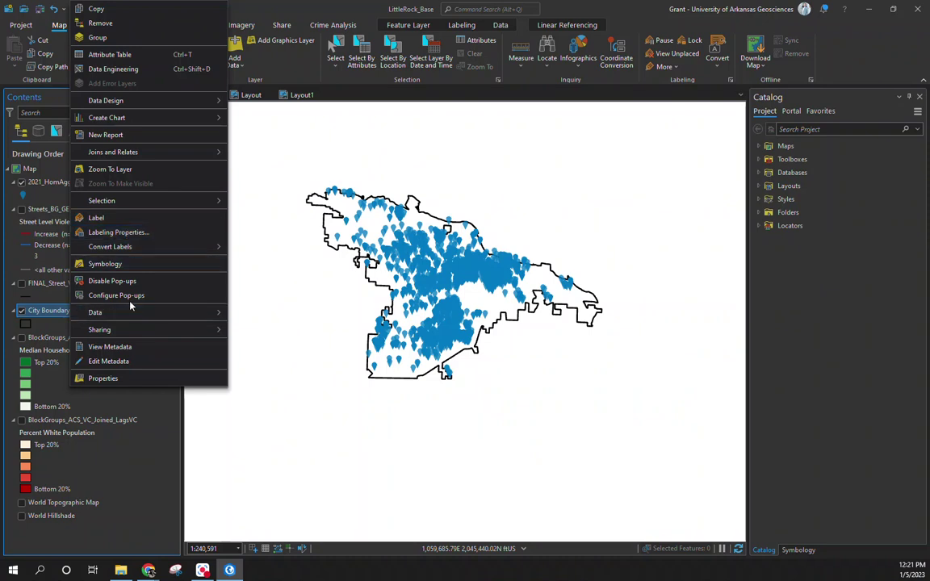
left_click(123, 169)
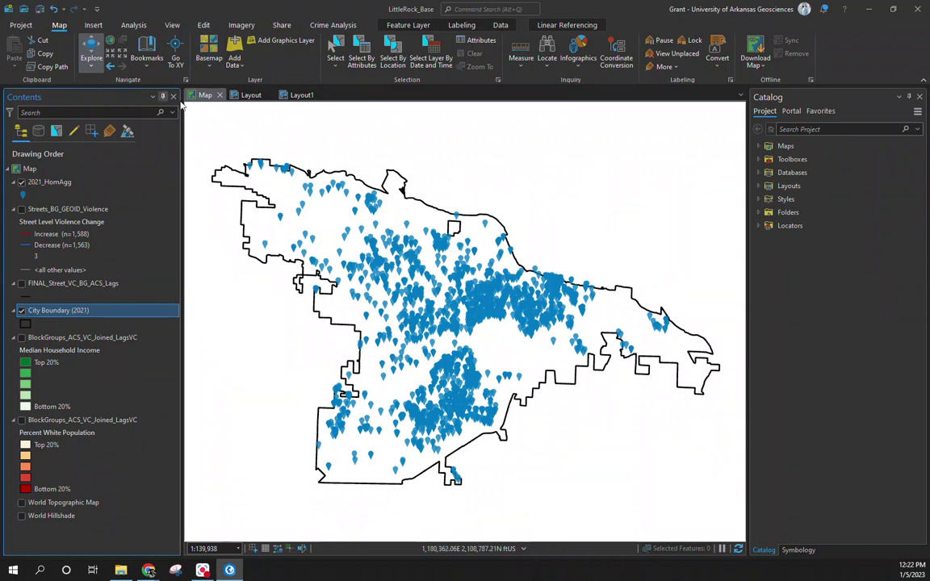
- Launch Kernel Density from the Crime Analysis tab's analysis tools gallery
left_click(328, 25)
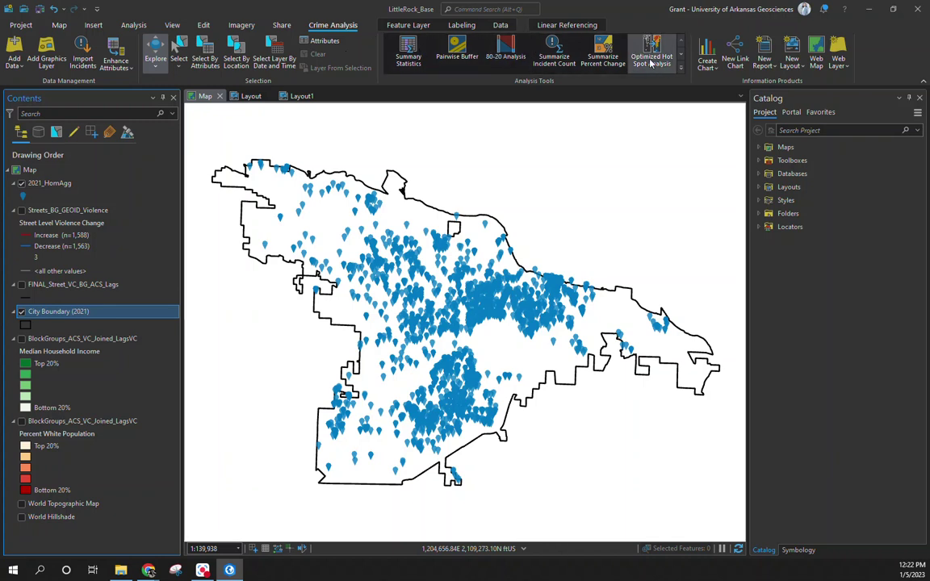
scroll(645, 61, "up", 2)
scroll(641, 62, "down", 1)
left_click(333, 26)
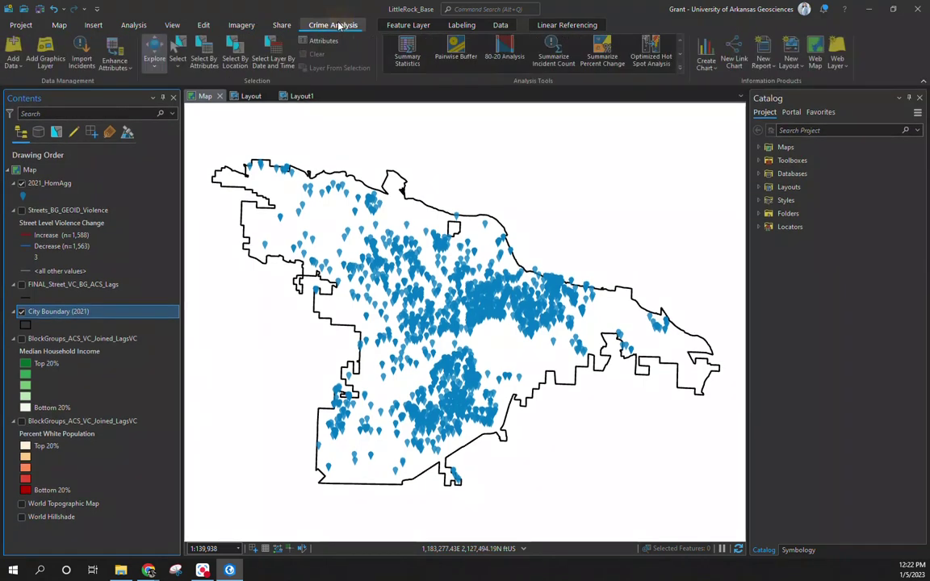
left_click(680, 46)
left_click(680, 46)
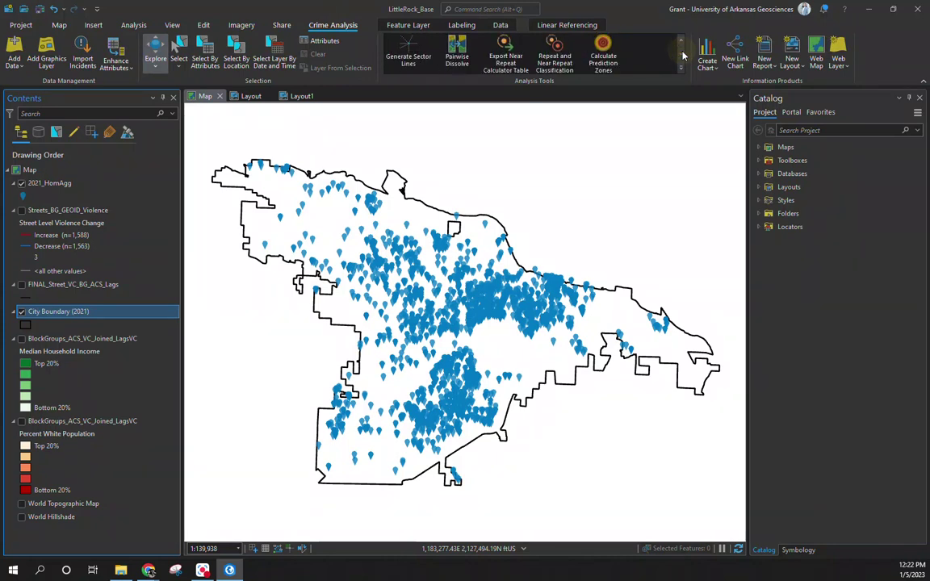
left_click(682, 45)
left_click(682, 45)
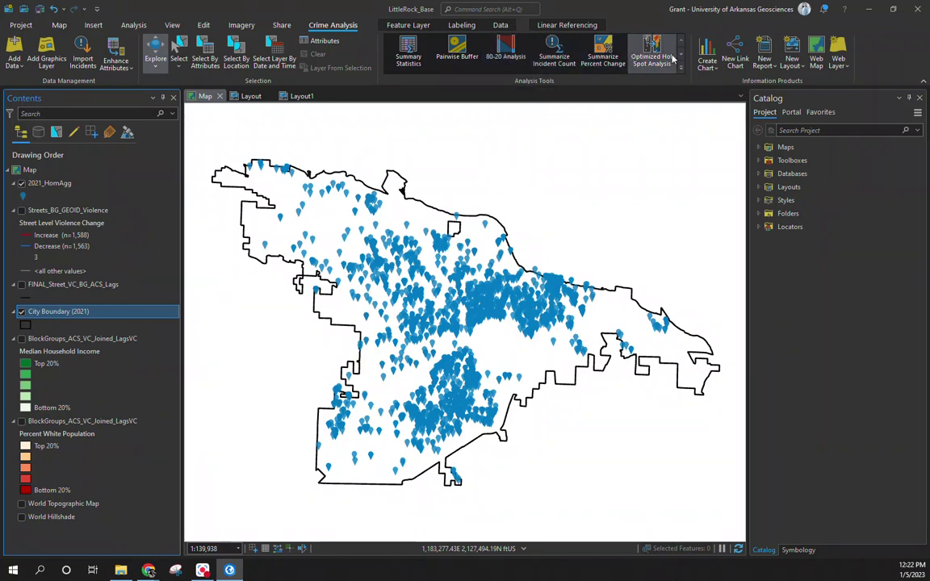
scroll(673, 58, "down", 1)
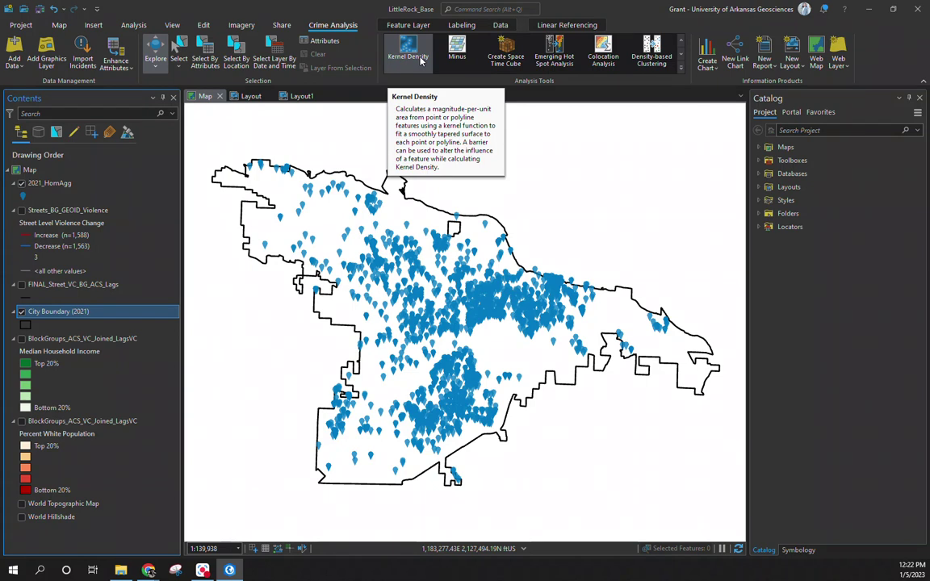
left_click(420, 60)
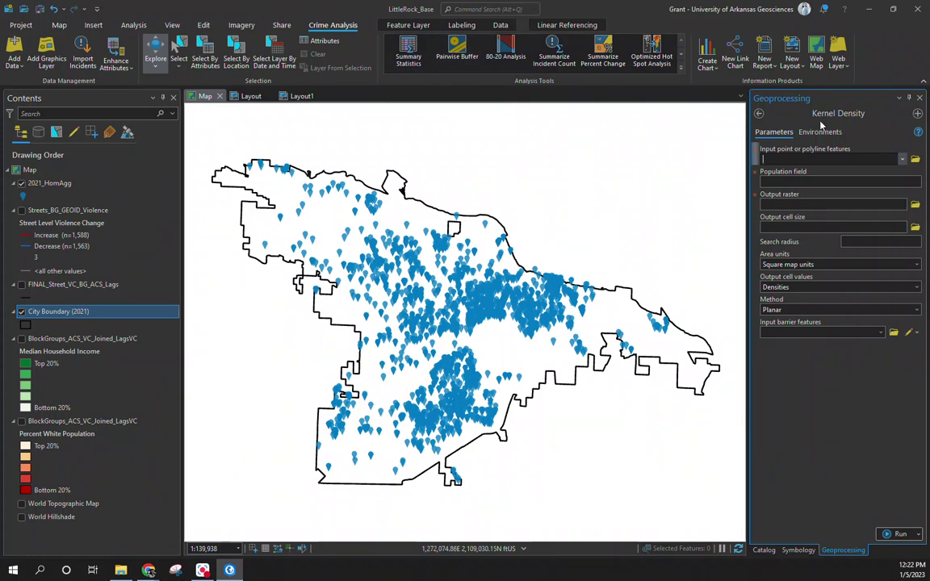
- Choose 2021_HomAgg as the Kernel Density input point features
left_click(877, 159)
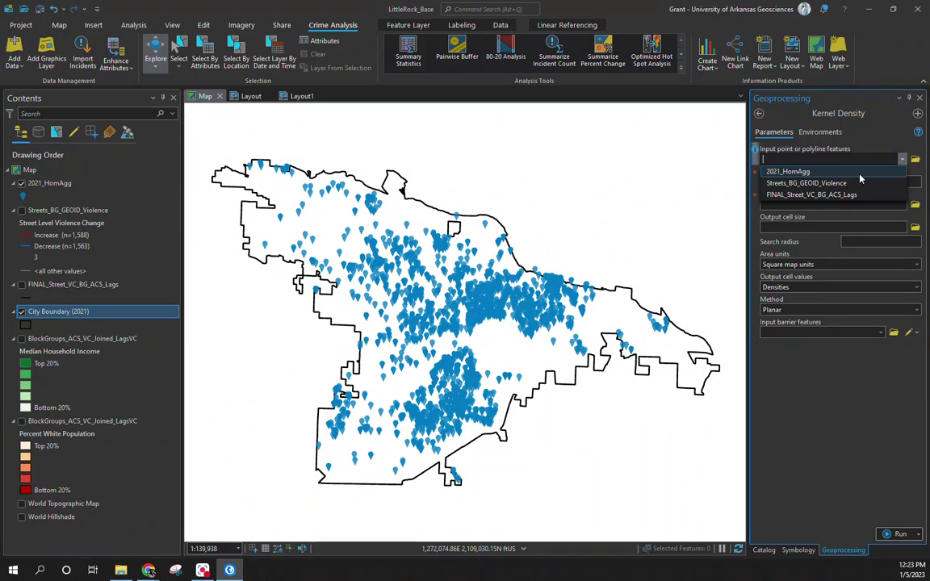
left_click(859, 174)
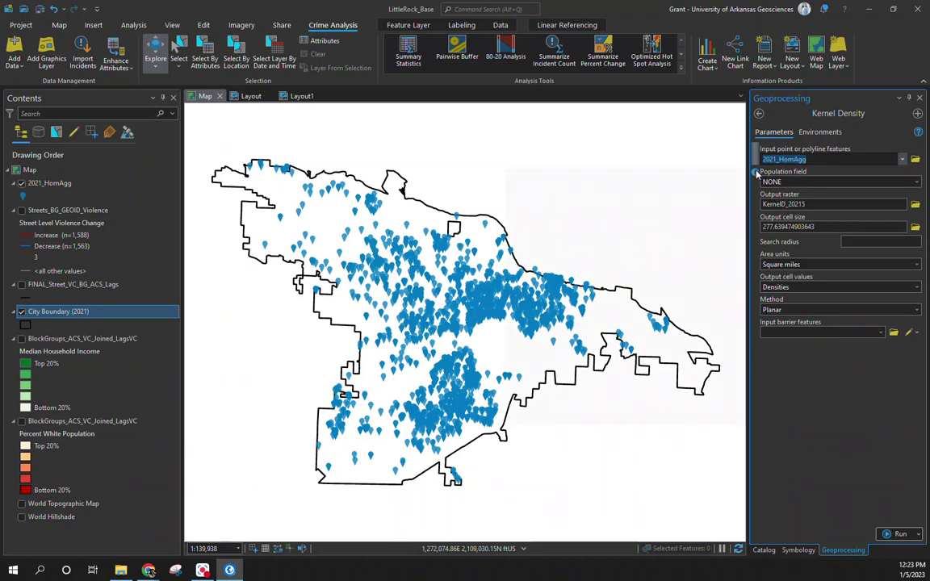
mouse_move(756, 174)
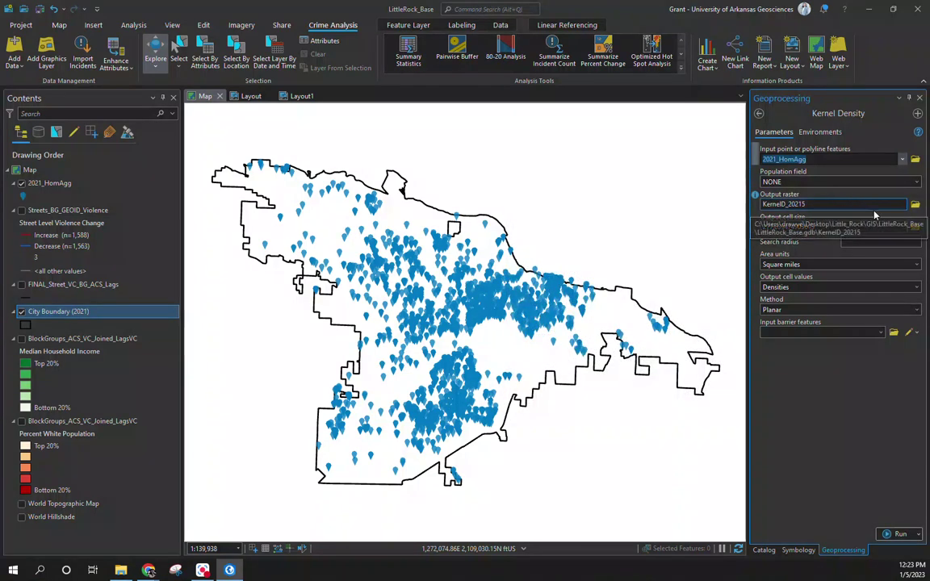
- Save the output raster as KDE_AggAss in the Little_Rock KDE folder
left_click(914, 204)
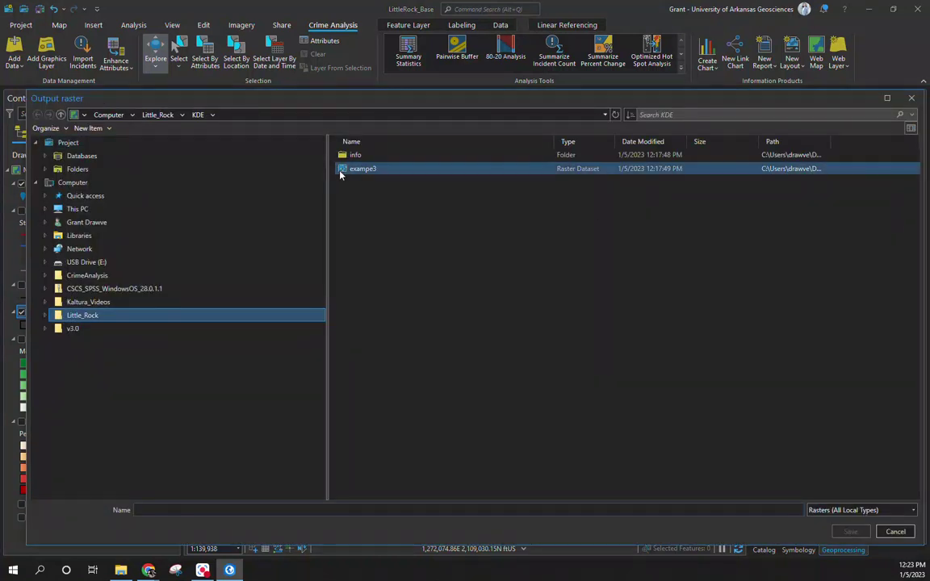
left_click(278, 520)
type("AggAssault")
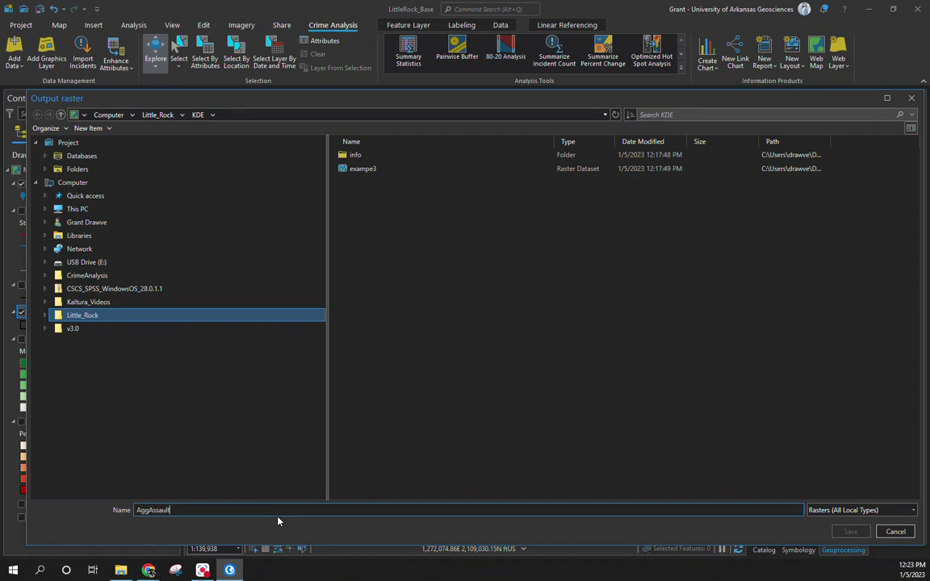
key("BackSpace")
key("BackSpace")
key("BackSpace")
key("BackSpace")
key("BackSpace")
key("BackSpace")
key("BackSpace")
key("BackSpace")
key("BackSpace")
type("KDE")
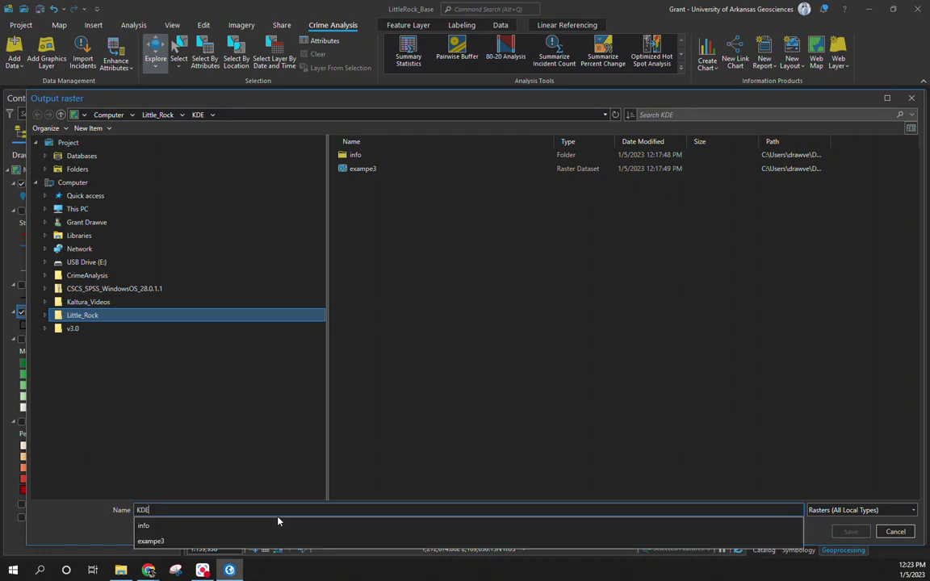
type("_AggAss")
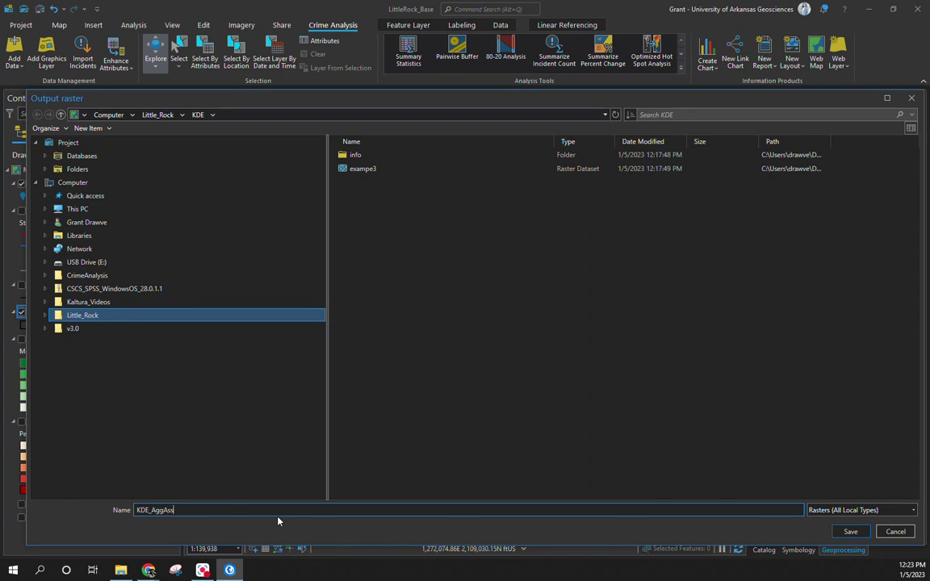
left_click(850, 531)
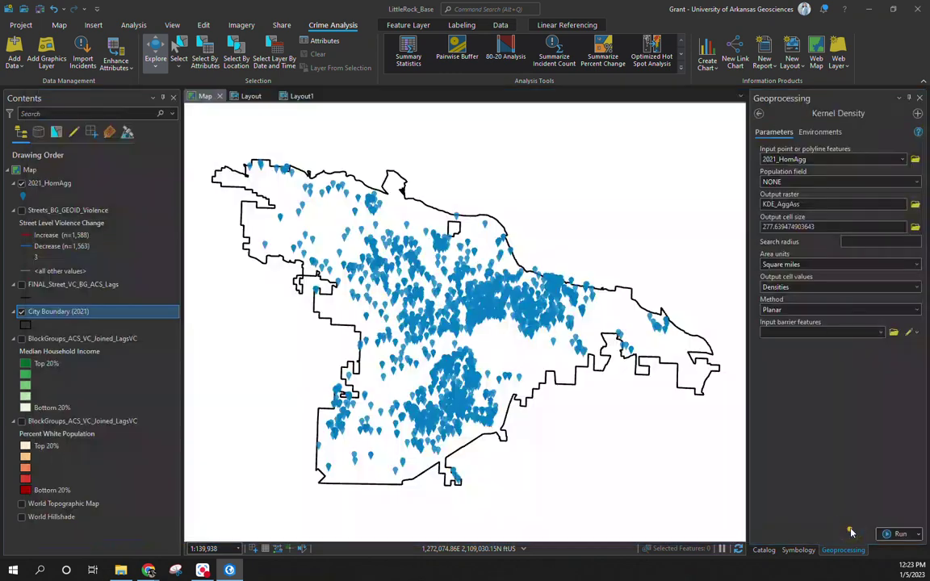
- Replace the default output cell size with 430
double_click(845, 224)
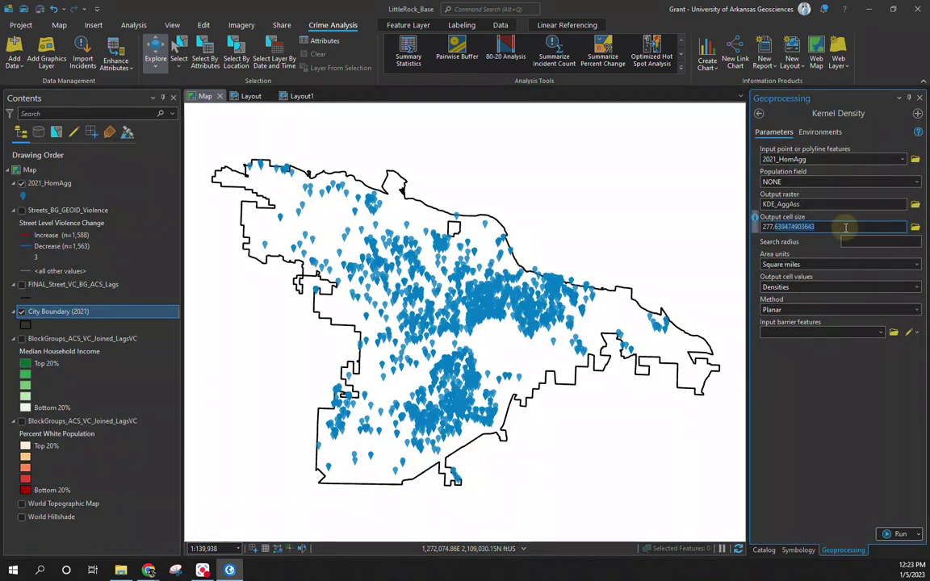
key("BackSpace")
key("BackSpace")
key("BackSpace")
key("BackSpace")
key("BackSpace")
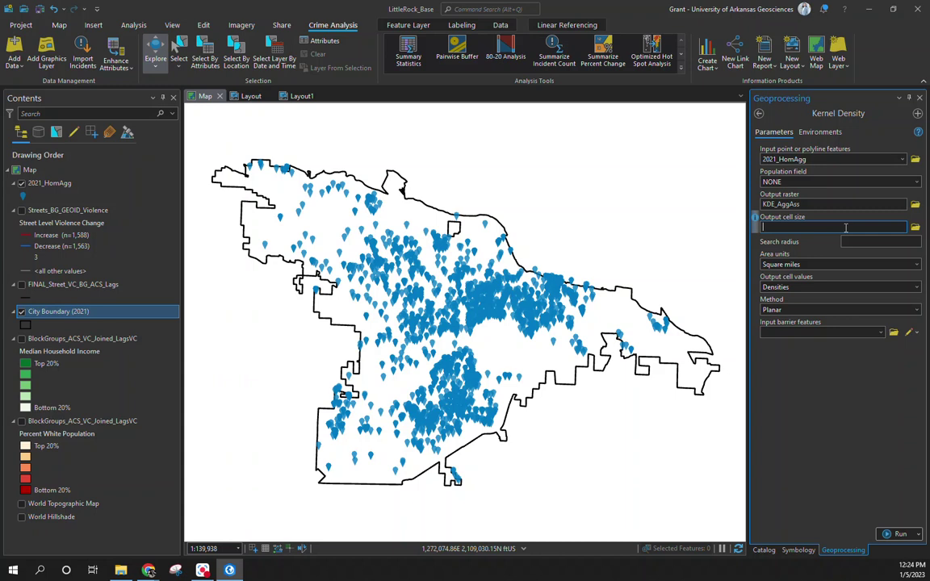
type("430")
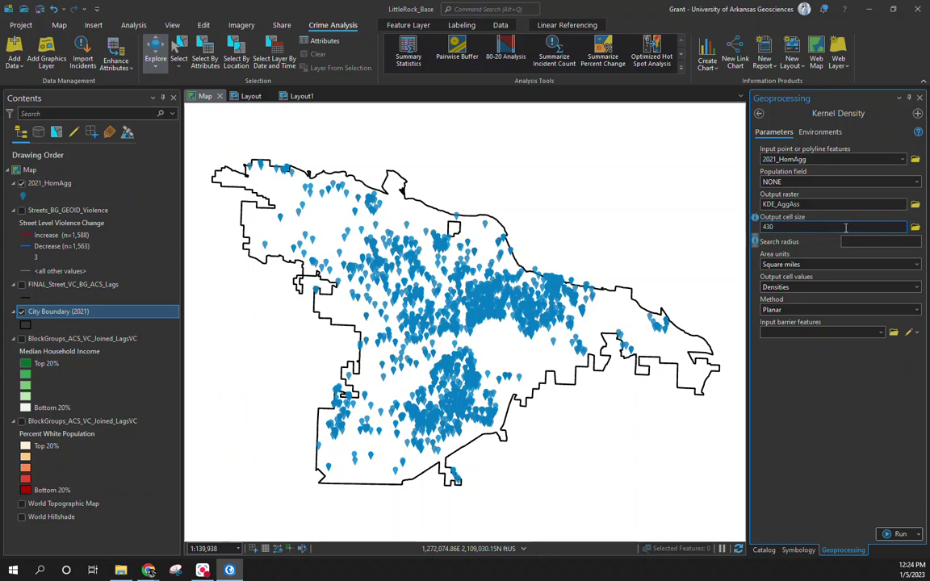
key("Tab")
- Enter 1290 as the Kernel Density search radius
type("1290")
left_click(828, 134)
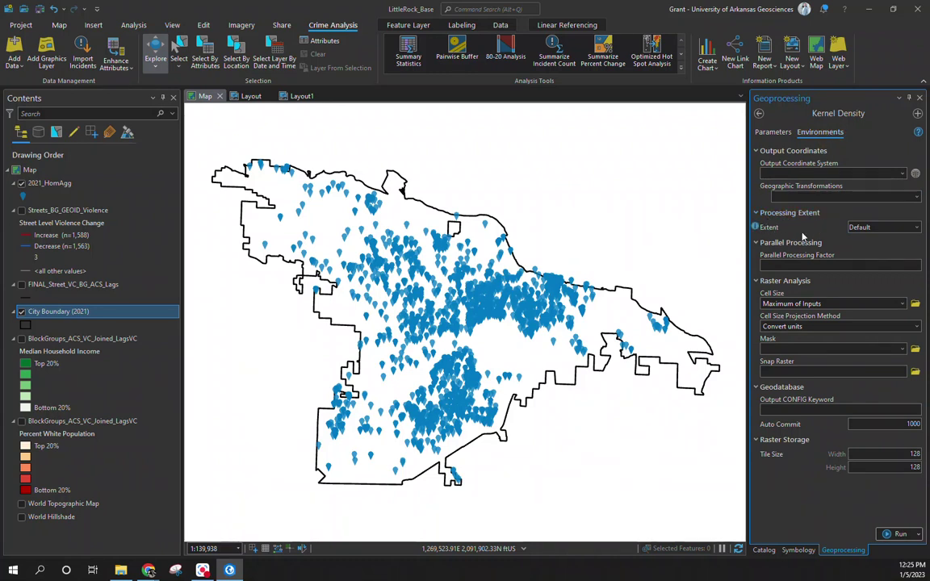
- Set a specific Processing Extent, then run Kernel Density to create the KDE_AggAss raster
left_click(875, 227)
left_click(841, 286)
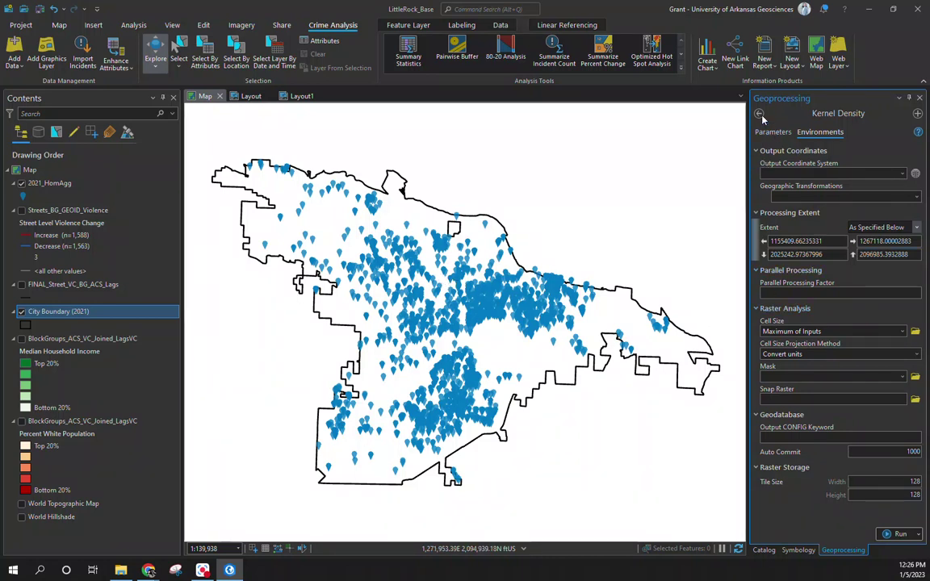
left_click(773, 131)
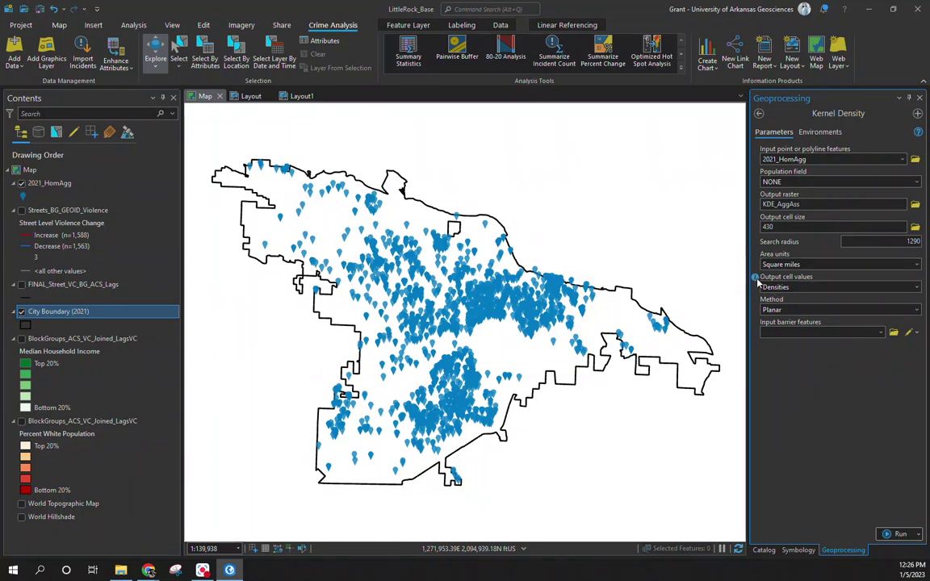
mouse_move(757, 282)
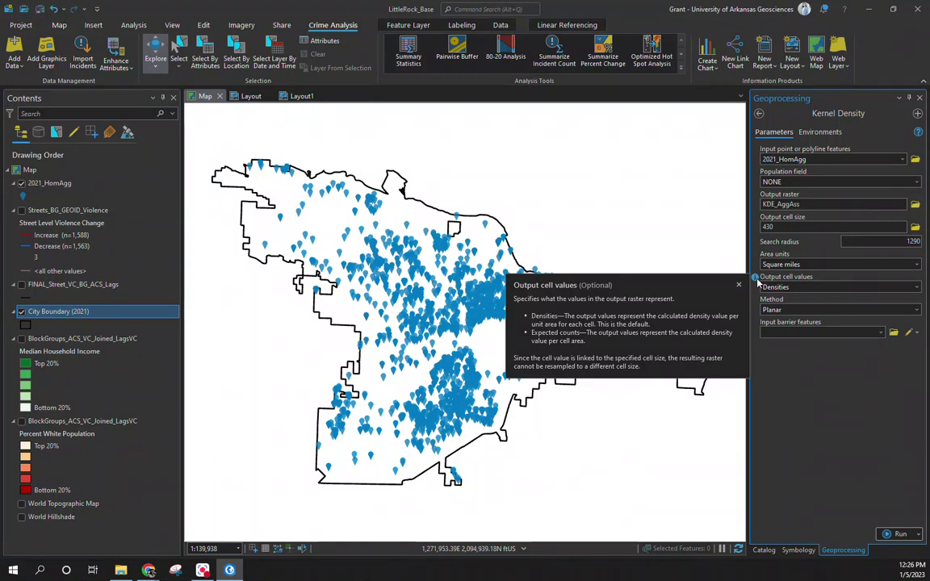
left_click(896, 535)
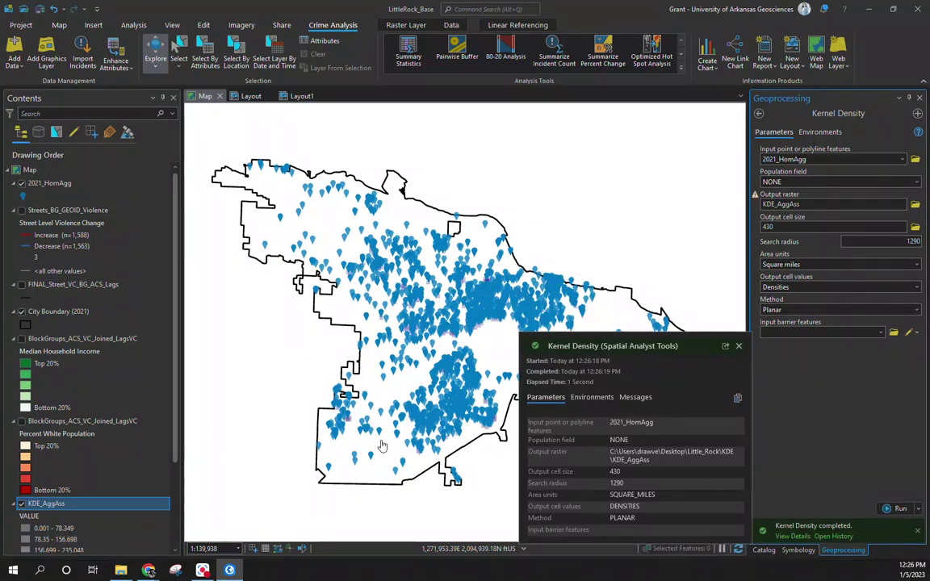
- Uncheck 2021_HomAgg so the KDE_AggAss raster (0.001–783.492) shows within the city boundary
scroll(105, 417, "down", 2)
scroll(105, 417, "down", 2)
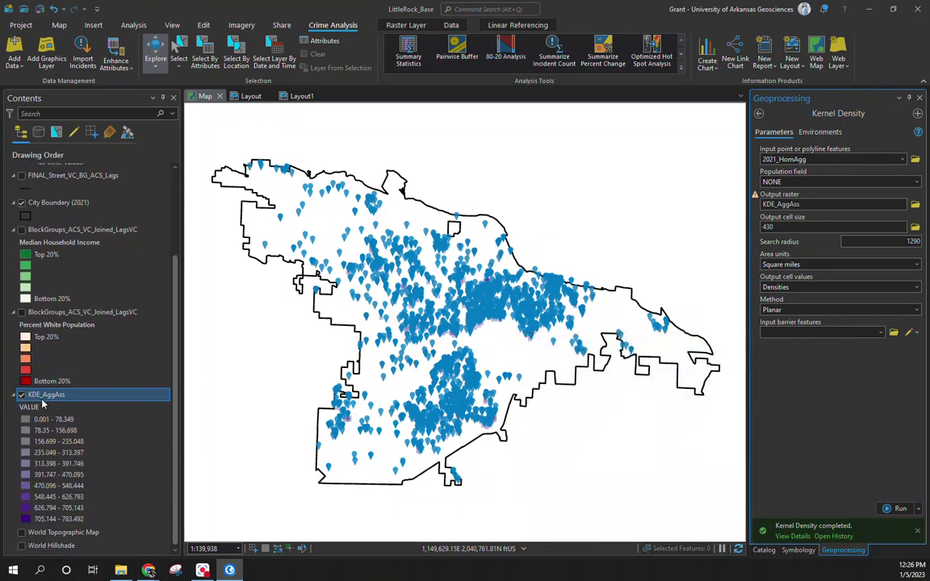
scroll(32, 242, "up", 5)
left_click(21, 180)
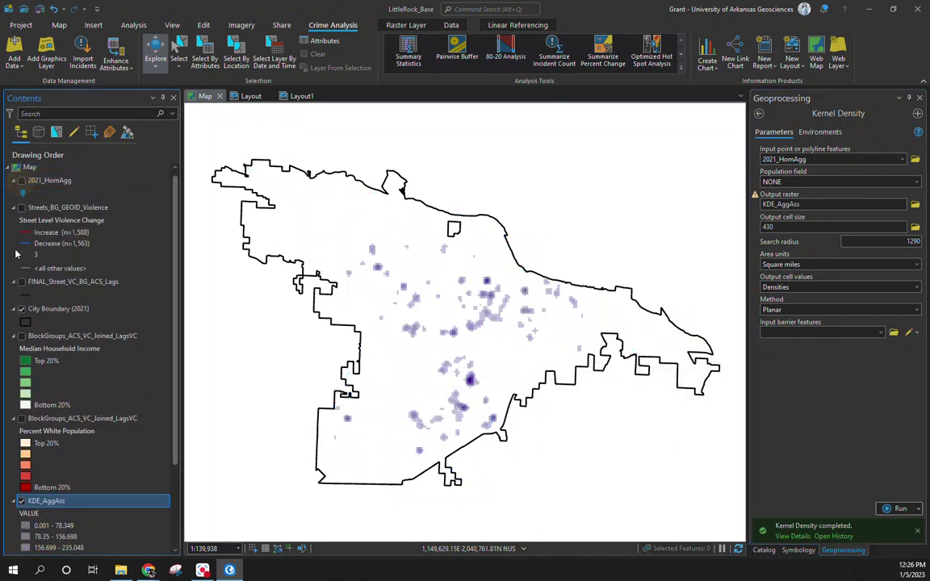
scroll(49, 323, "down", 2)
scroll(51, 349, "down", 2)
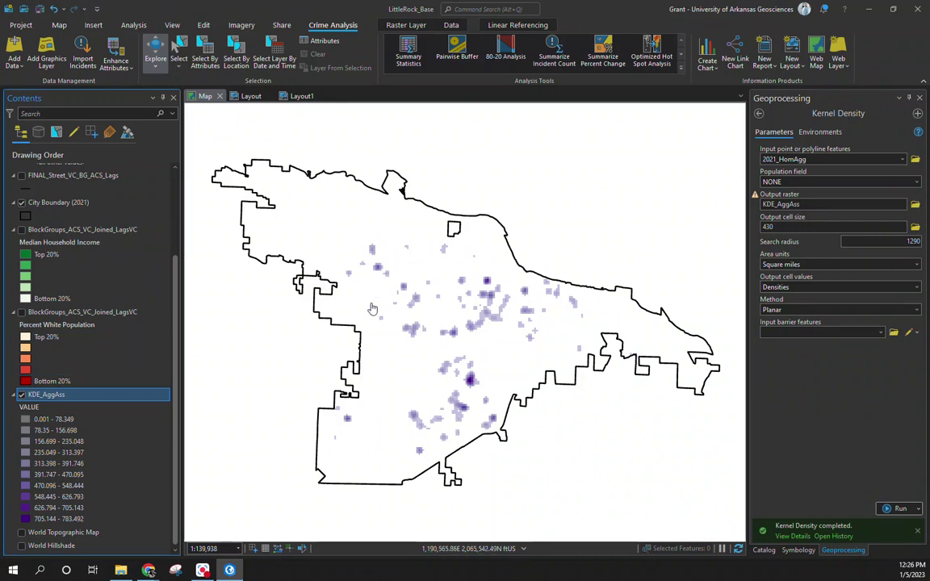
- Give KDE_AggAss the green-yellow-red colour scheme with Quantile classification
left_click(47, 394)
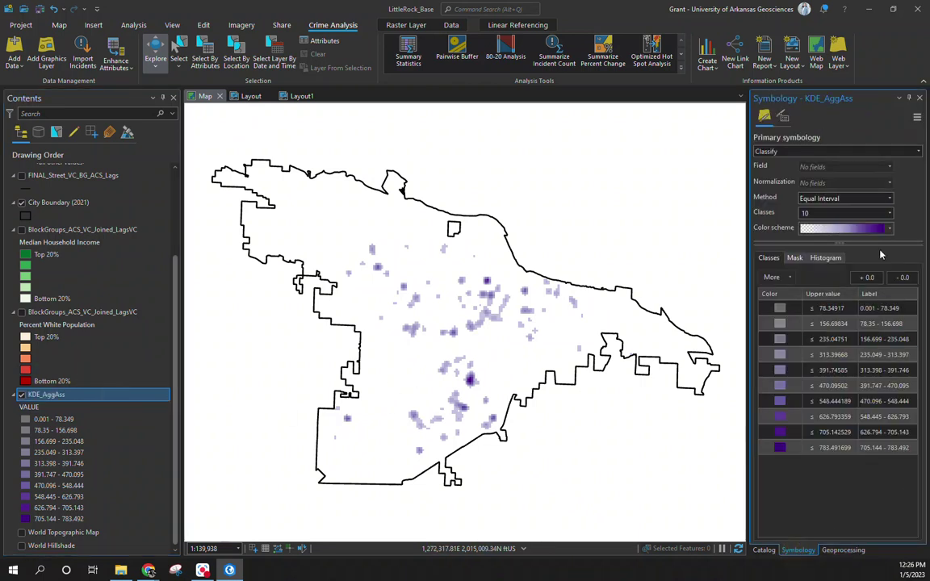
left_click(888, 228)
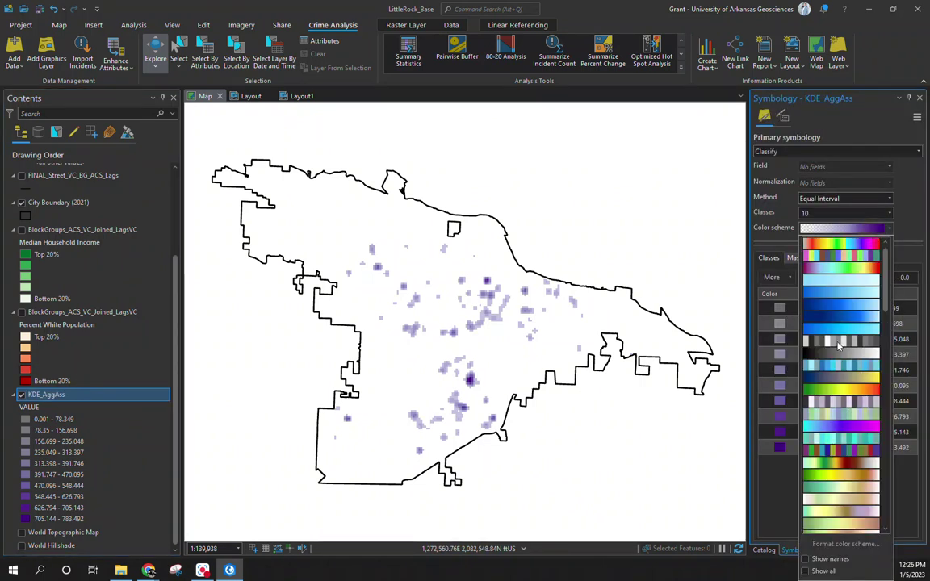
scroll(837, 346, "down", 5)
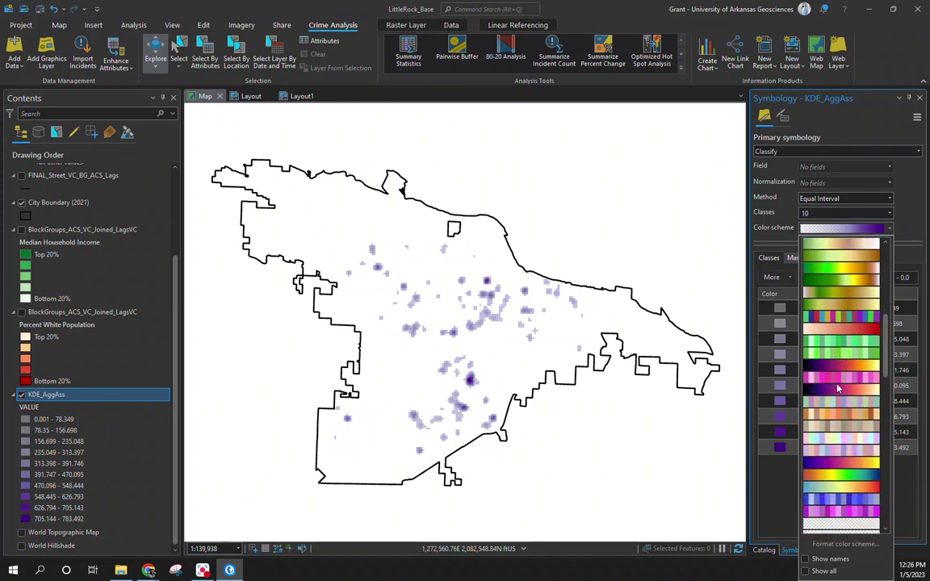
scroll(837, 389, "down", 3)
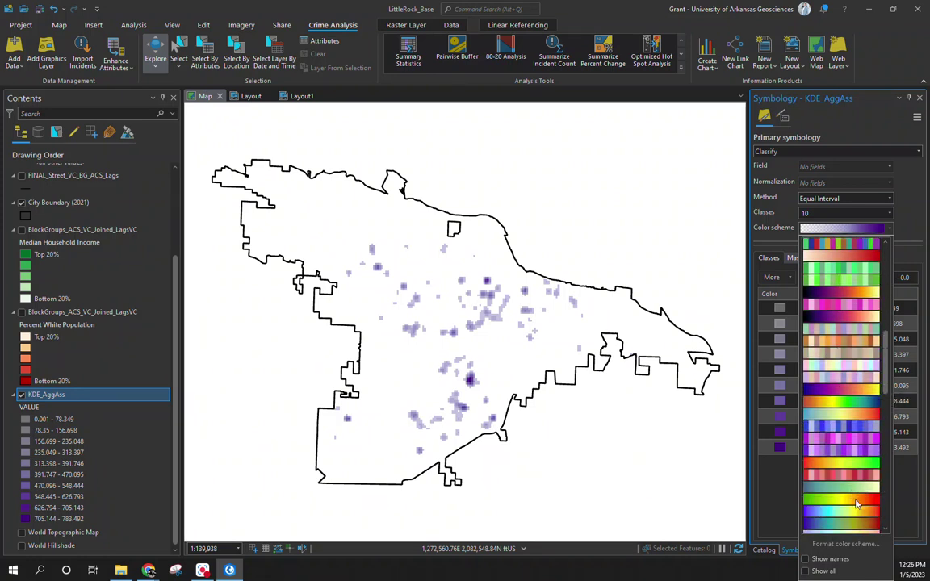
left_click(857, 503)
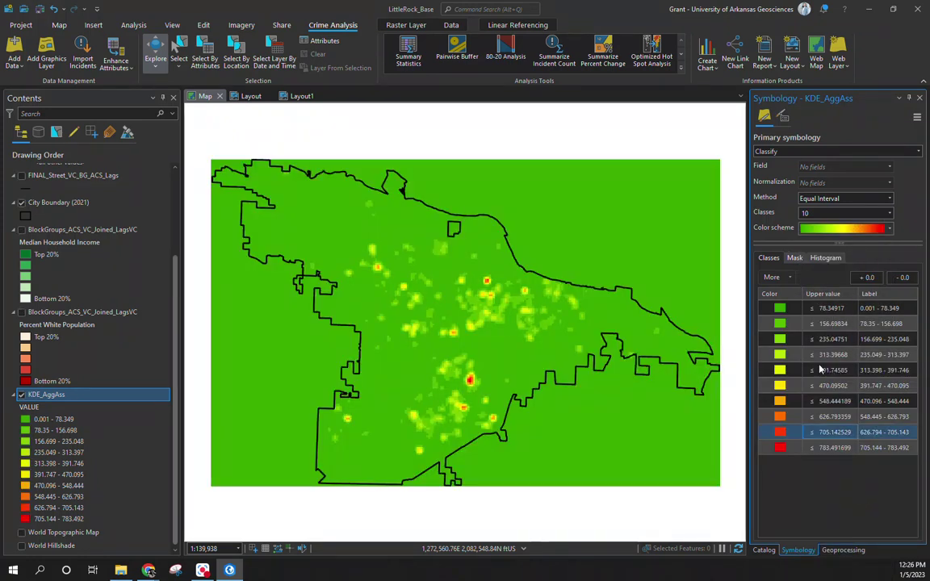
left_click(848, 200)
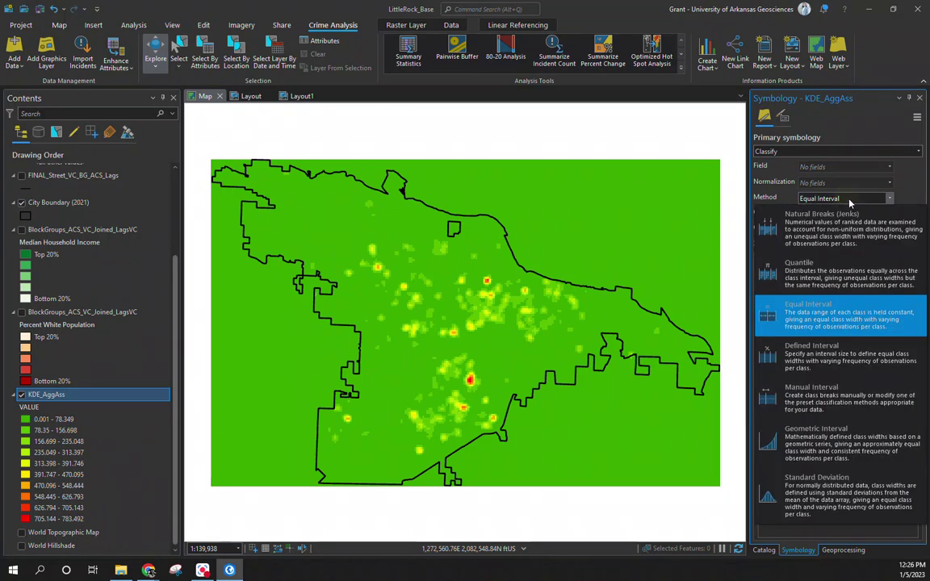
left_click(815, 270)
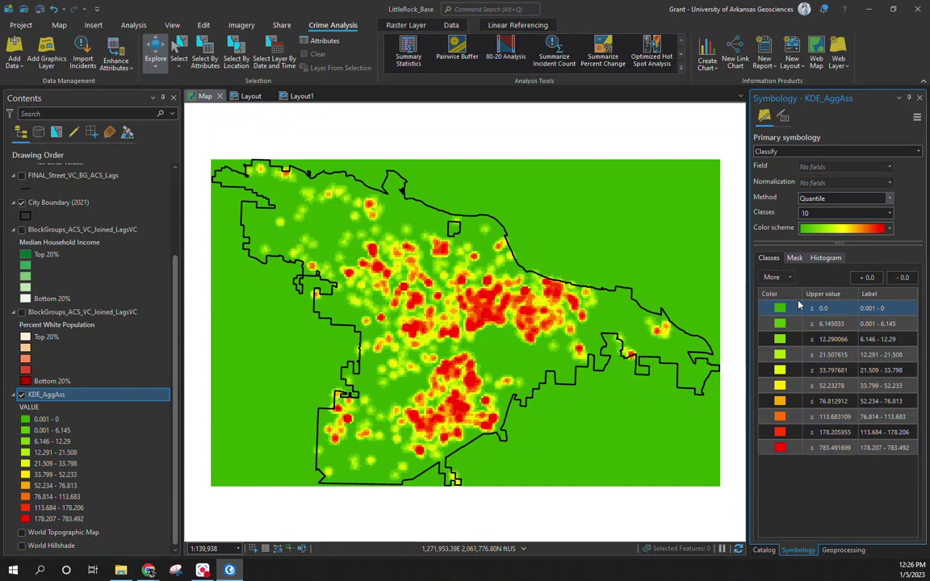
- Set the lowest (zero) class to No color so zero-density areas are transparent
left_click(780, 307)
left_click(778, 295)
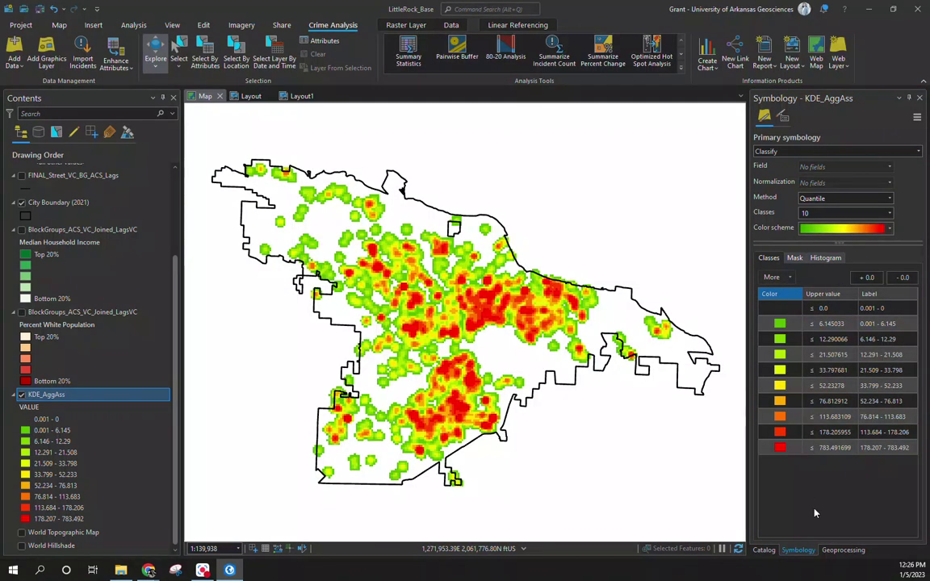
left_click(773, 305)
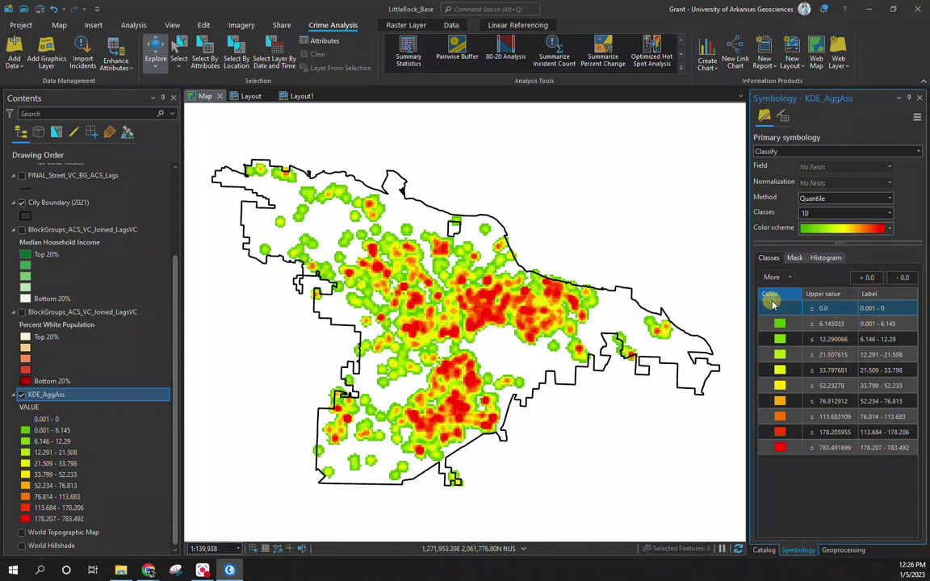
left_click(776, 306)
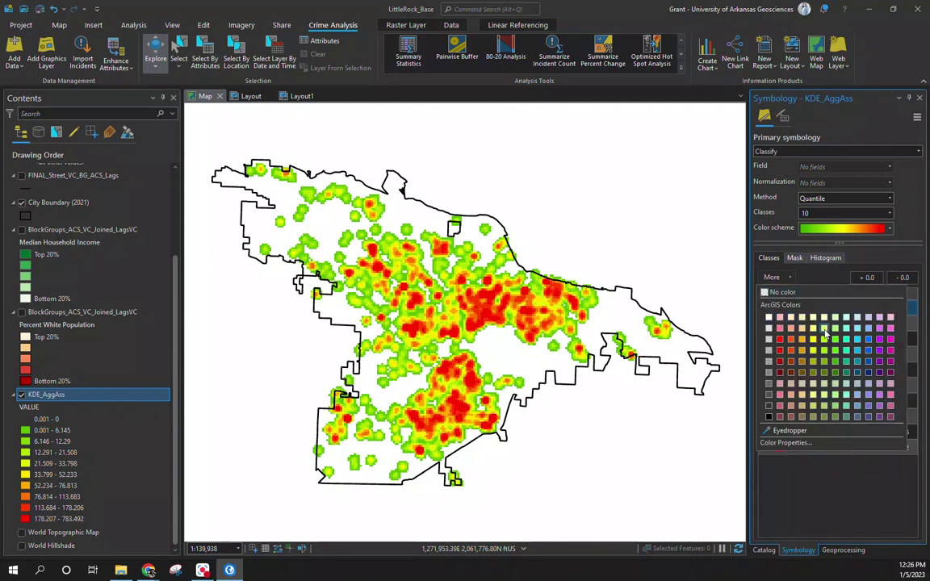
left_click(824, 332)
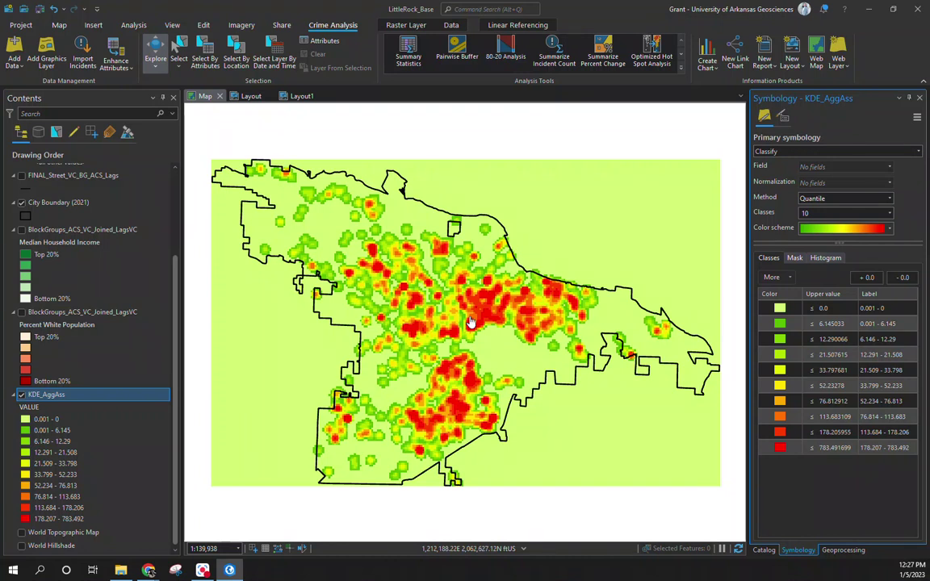
left_click(779, 307)
left_click(781, 294)
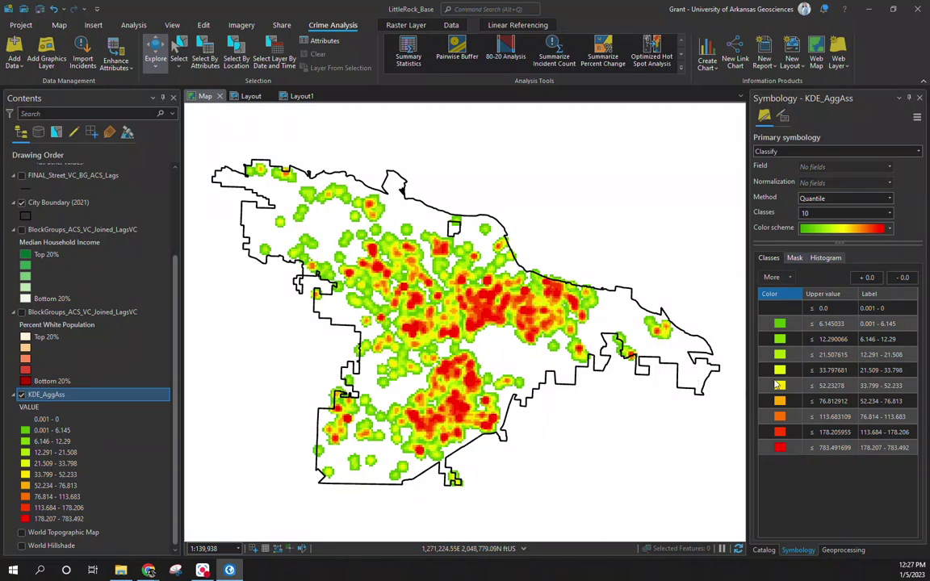
- Select the top 178.207–783.492 class, then return to the Kernel Density tool parameters
left_click(840, 449)
scroll(73, 360, "up", 3)
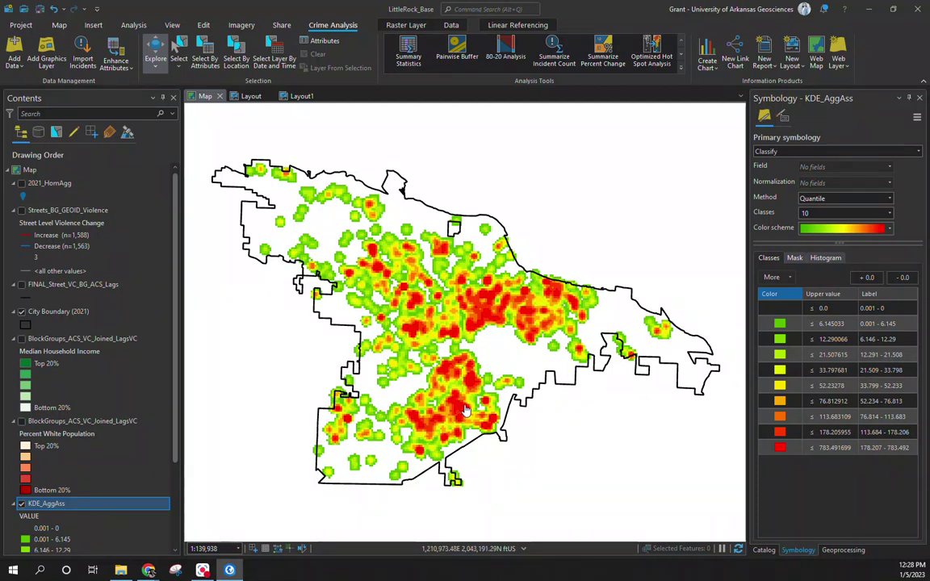
left_click(843, 550)
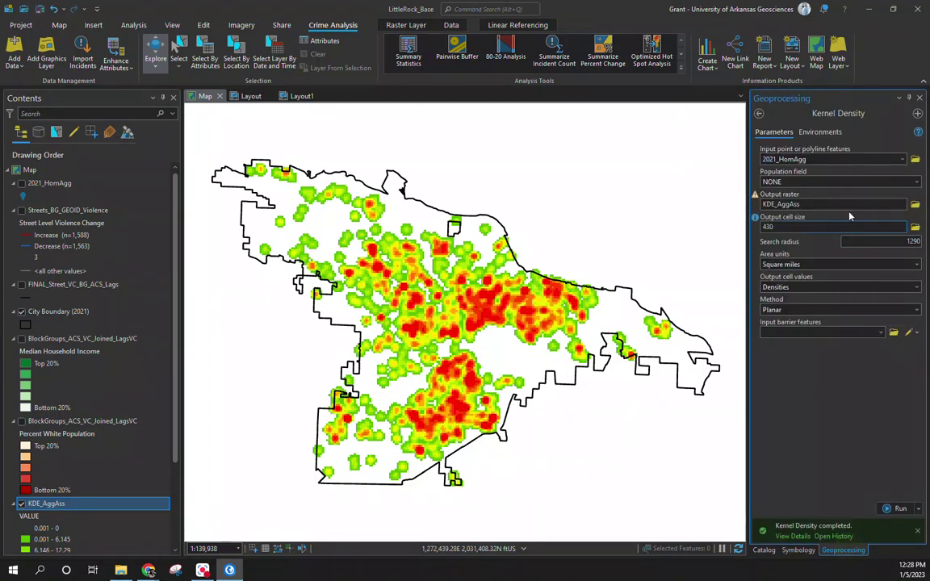
- Search tools for 'rast' and open Raster to Point, choosing KDE_AggAss as input
left_click(758, 113)
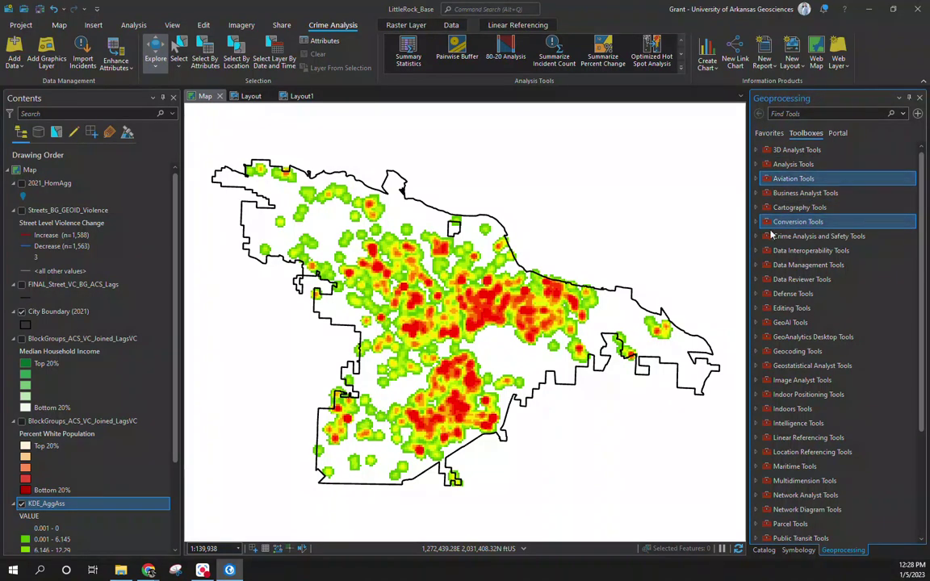
left_click(805, 113)
type("raster to")
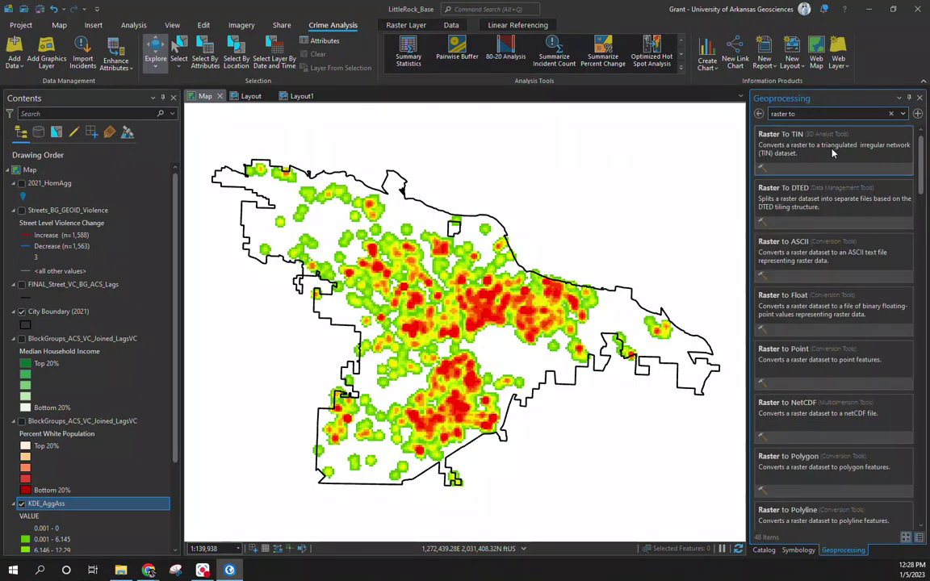
left_click(781, 357)
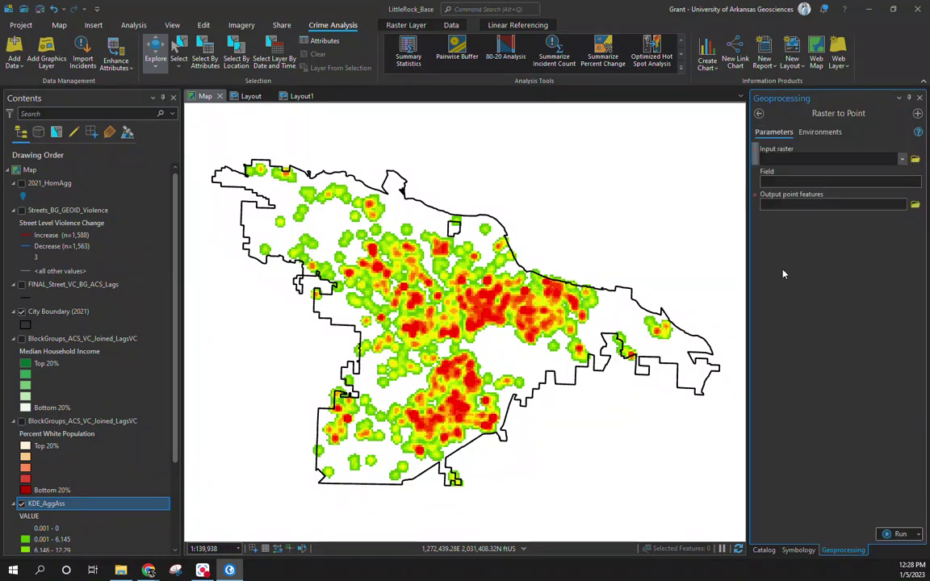
left_click(896, 157)
- Convert KDE_AggAss to a point layer named RasterT_KDE_Agg1_toPoint and view its symbology
left_click(839, 171)
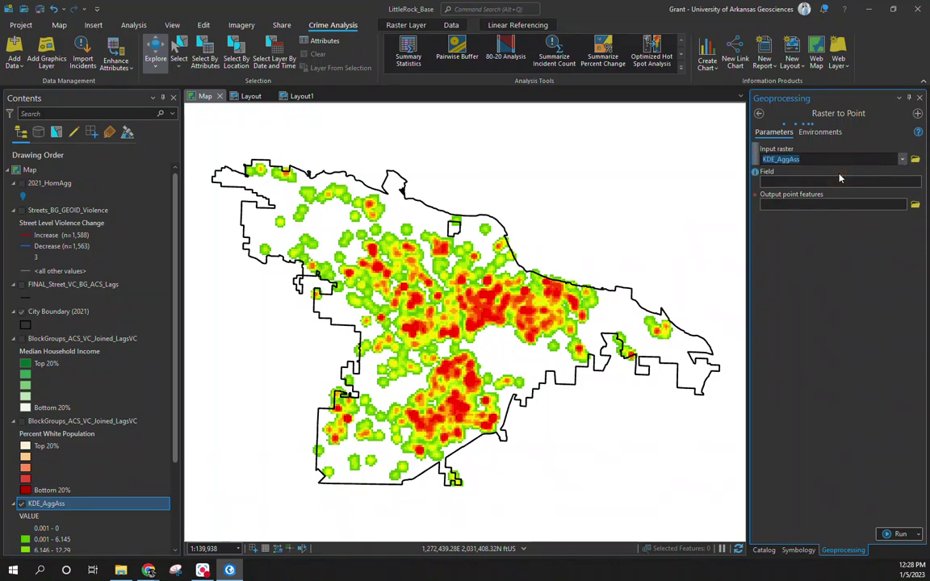
left_click(799, 232)
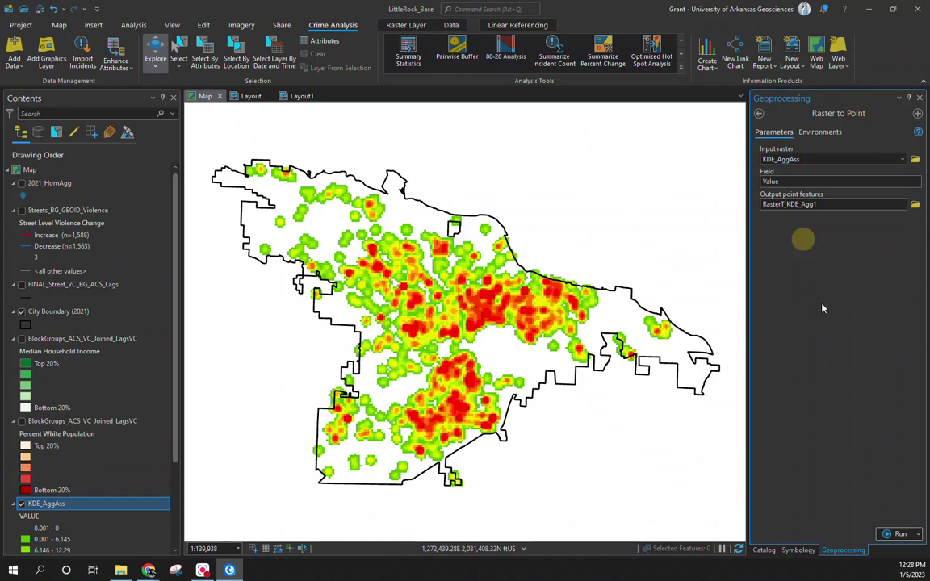
left_click(915, 205)
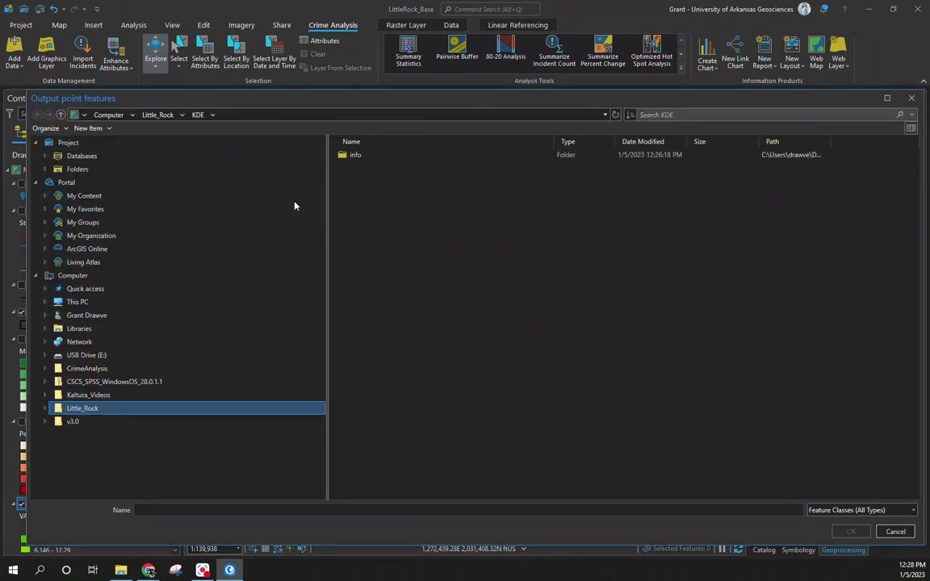
left_click(895, 531)
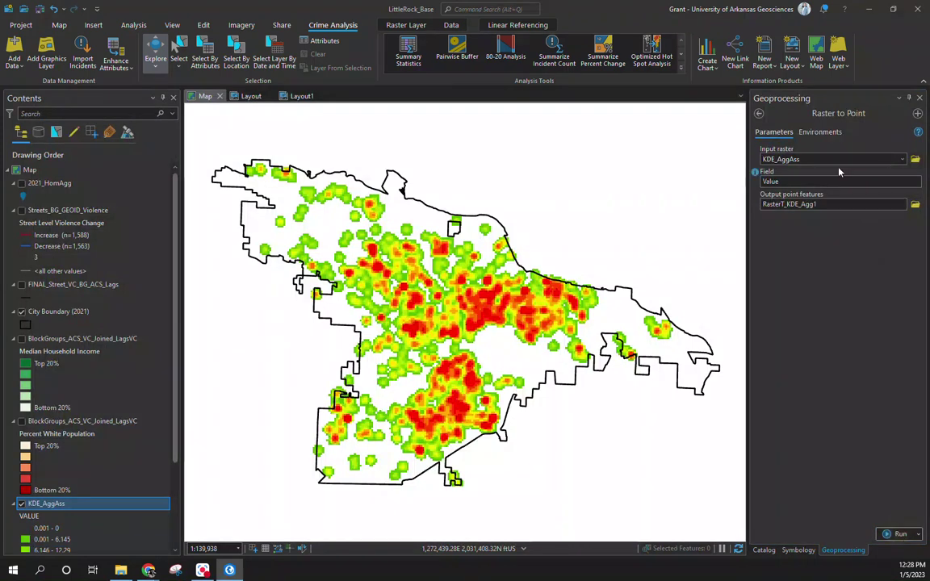
left_click(782, 205)
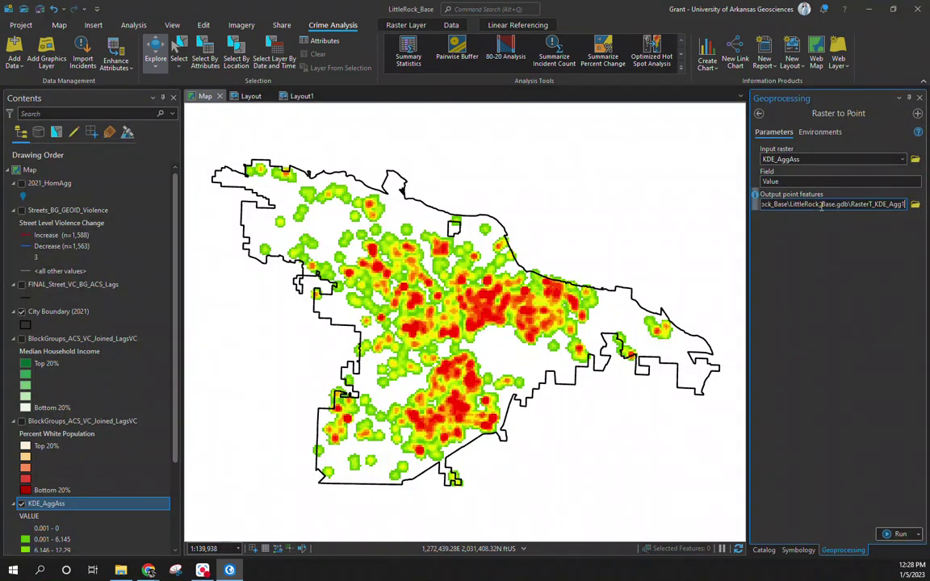
type("_t")
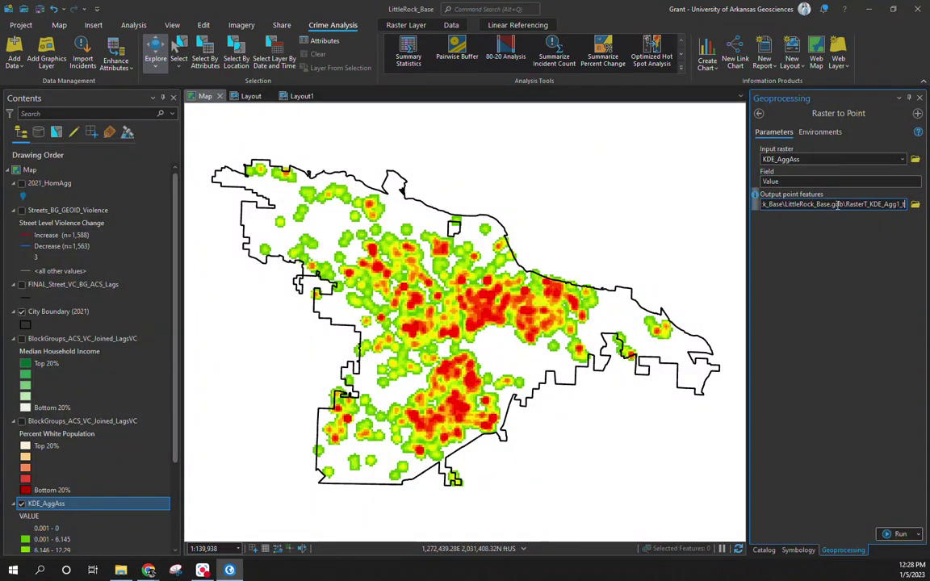
type("oPoint")
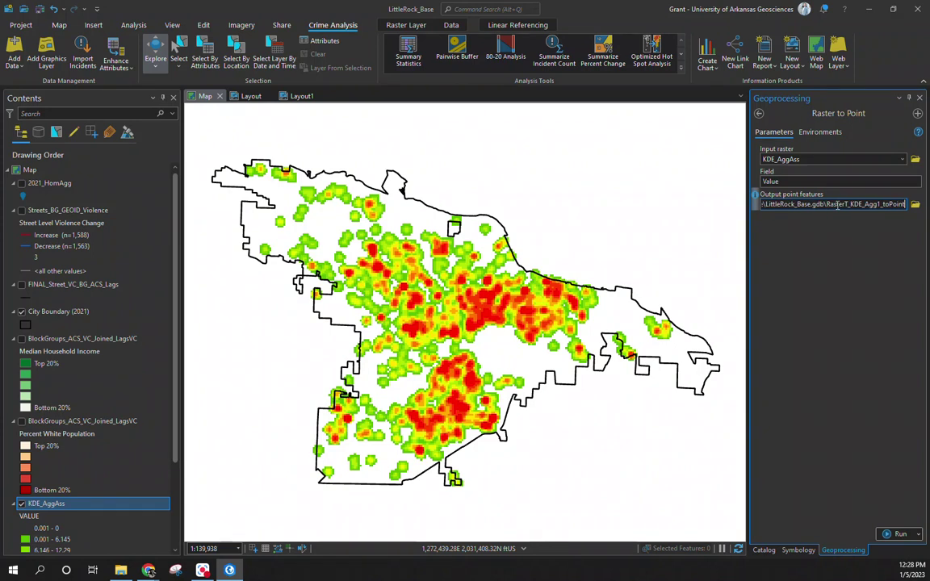
left_click(897, 535)
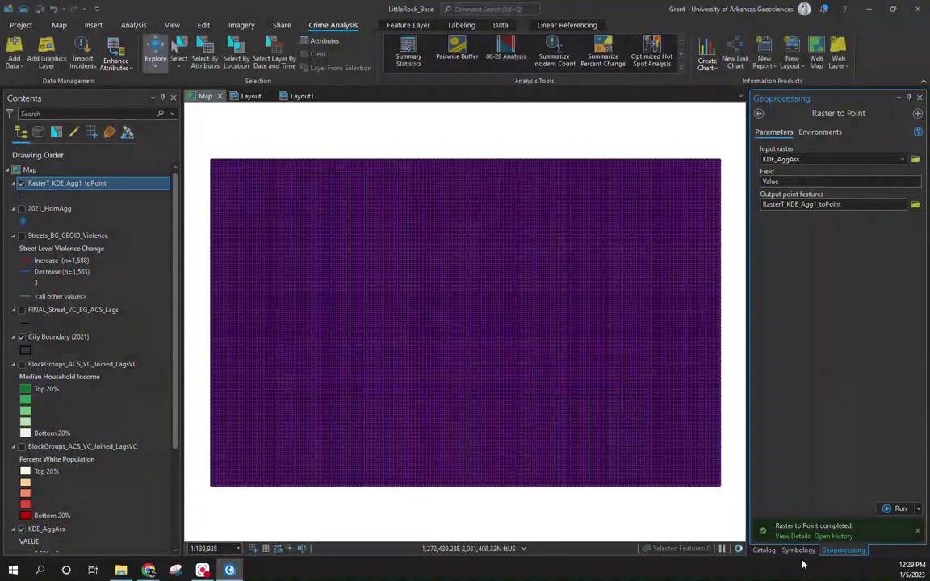
left_click(798, 550)
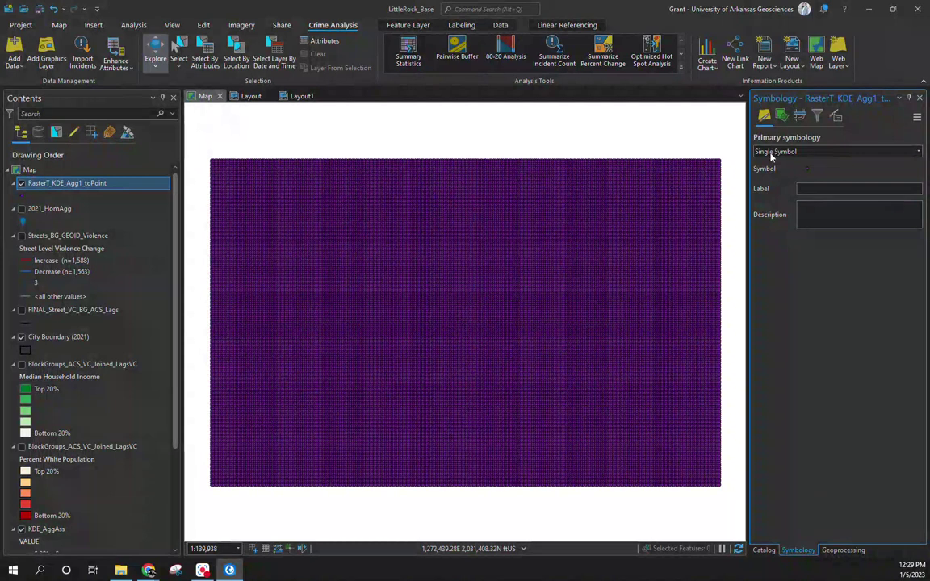
- Switch the point layer's symbology to Graduated Colors
left_click(917, 151)
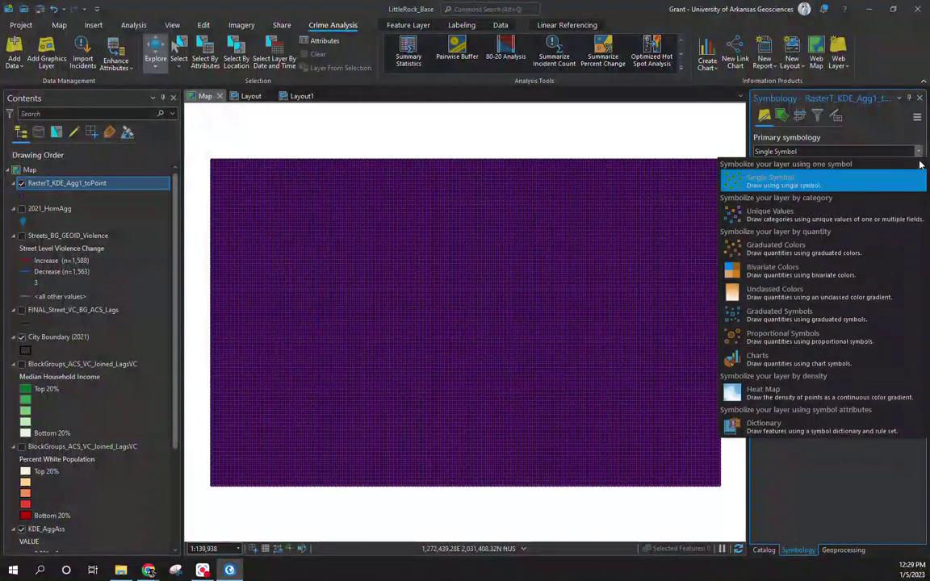
left_click(872, 253)
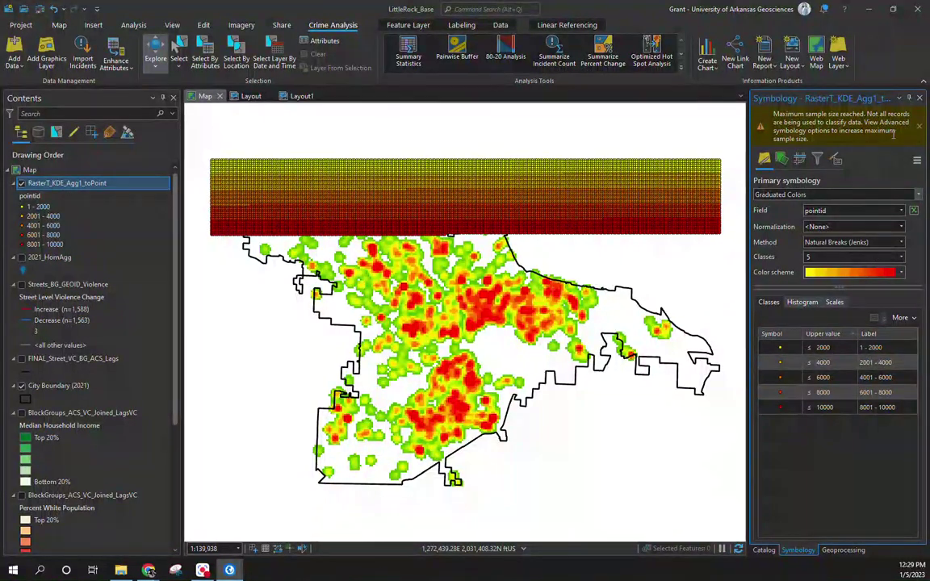
left_click(917, 126)
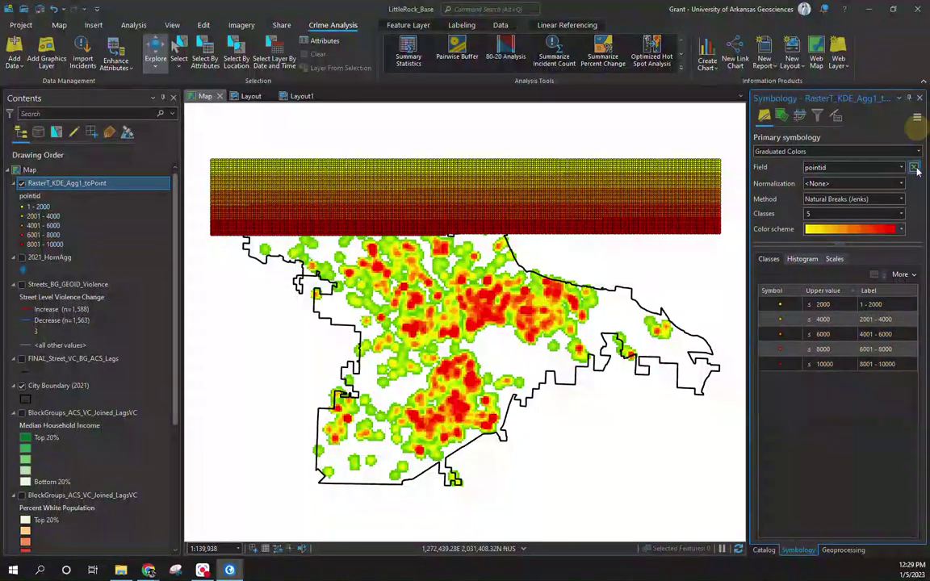
- In advanced symbology options, set the maximum sample size to 100000000
left_click(917, 119)
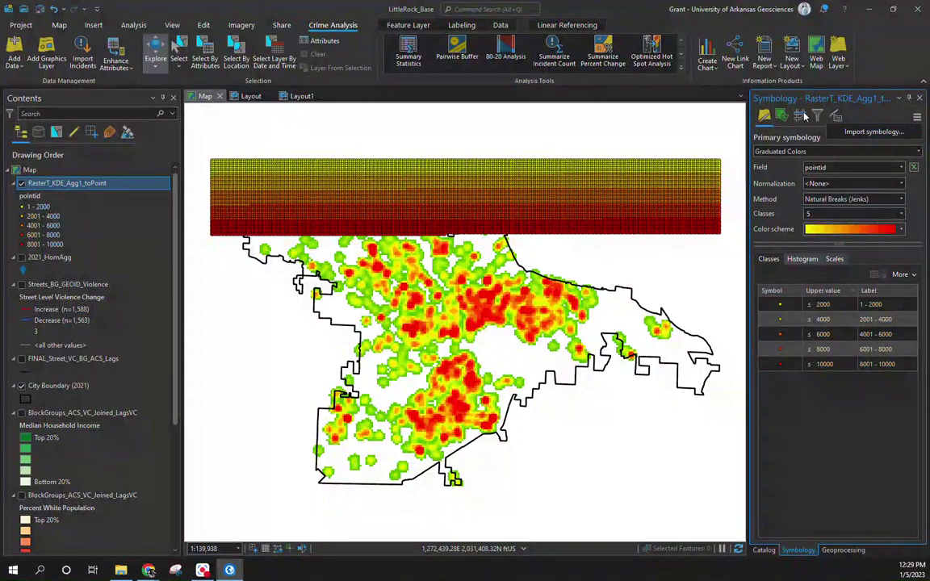
left_click(835, 115)
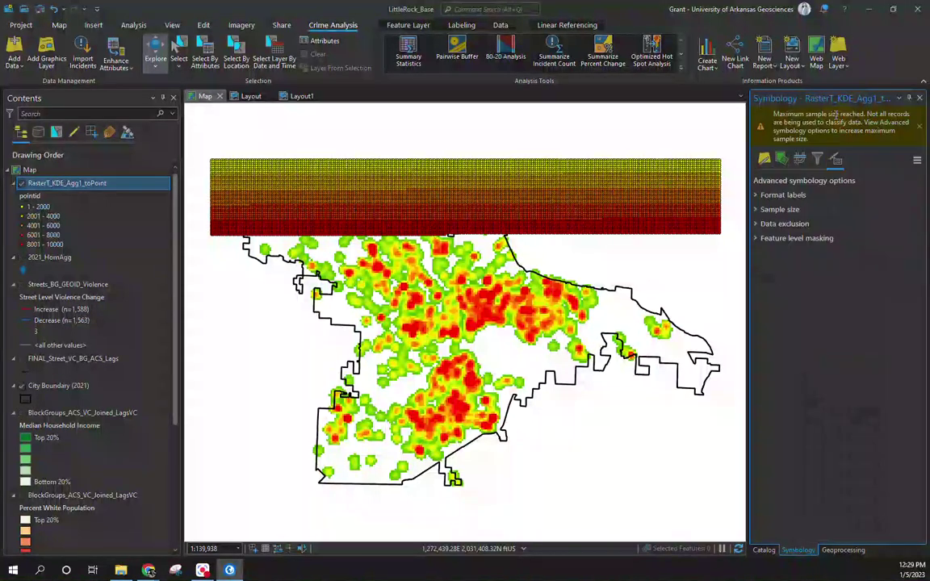
left_click(756, 209)
left_click(755, 211)
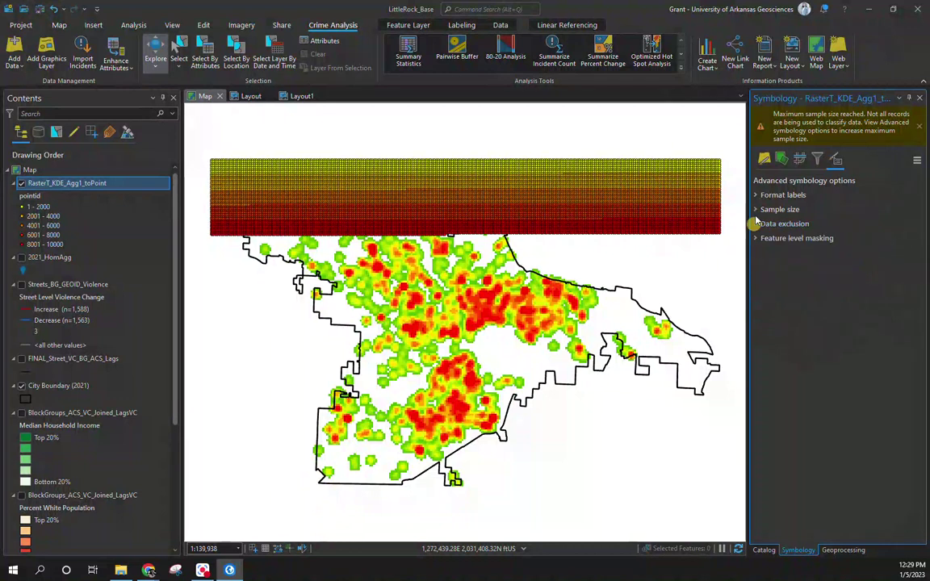
left_click(763, 209)
left_click(871, 225)
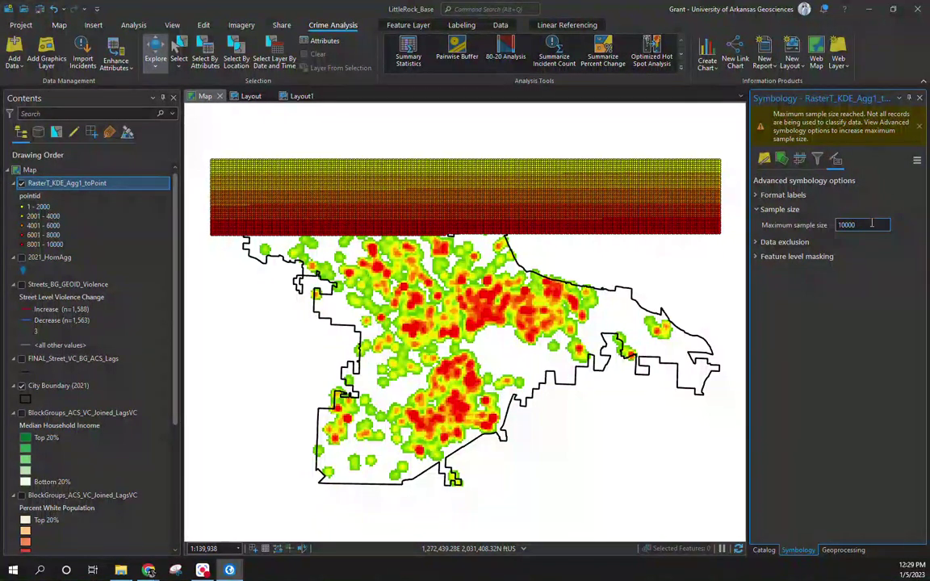
type("000000")
key("Return")
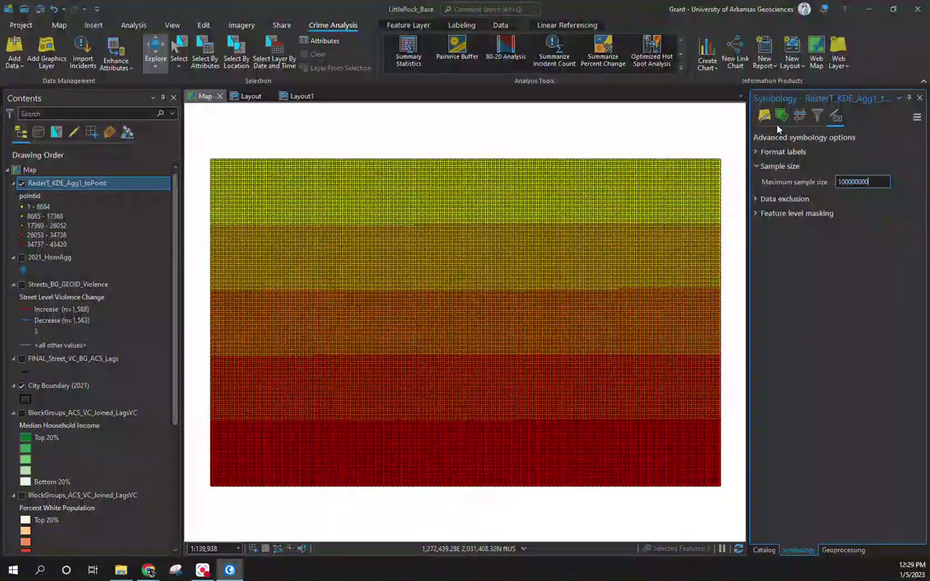
- Classify the points by grid_code using the Quantile method with 10 classes
left_click(765, 118)
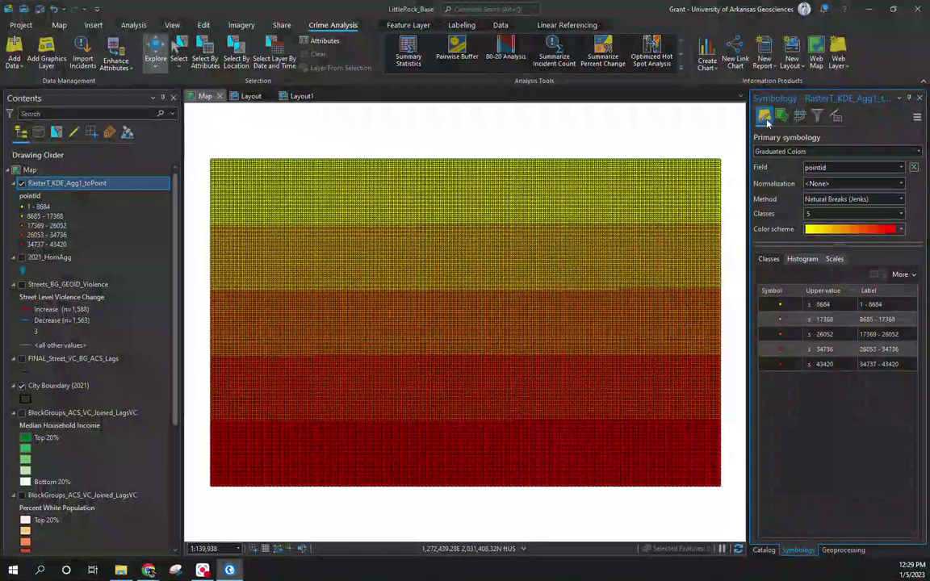
left_click(862, 167)
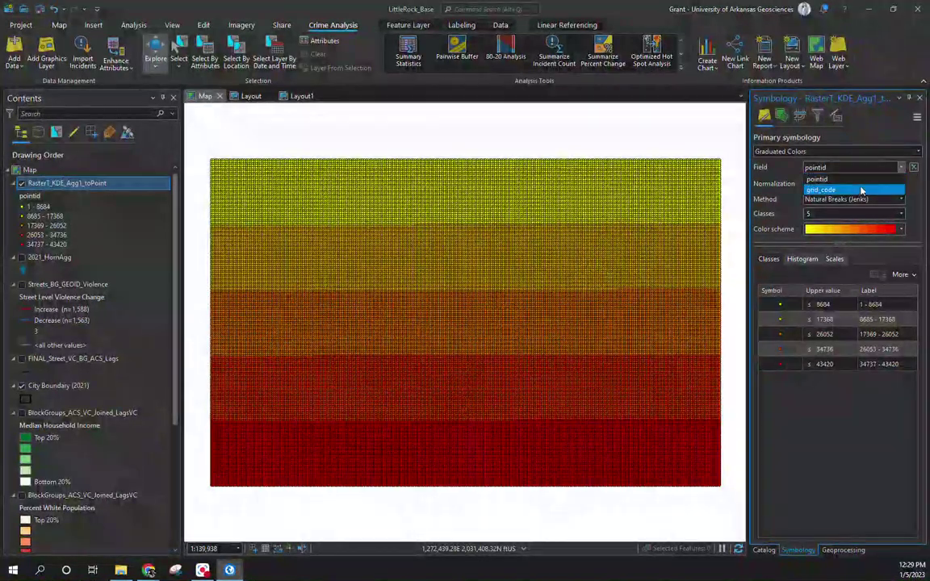
left_click(862, 189)
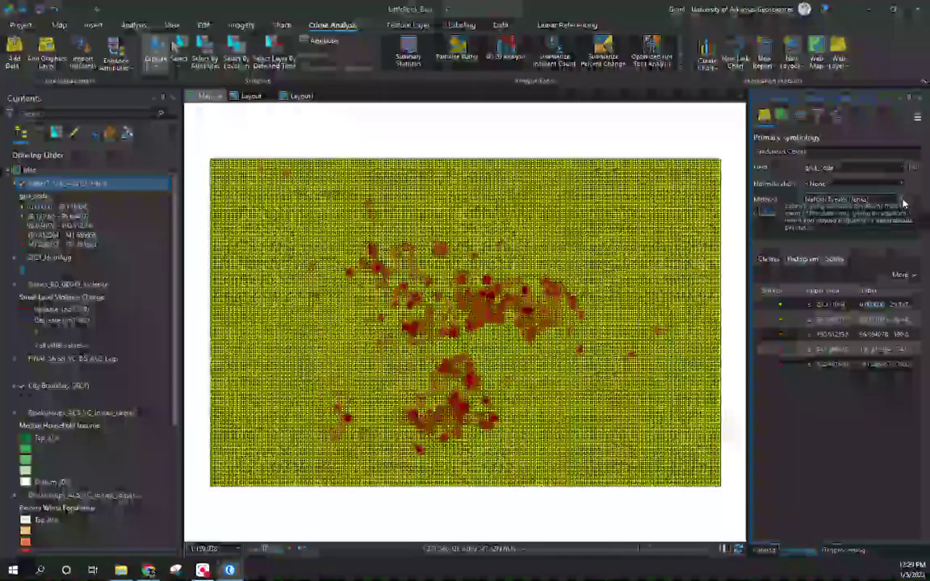
left_click(901, 198)
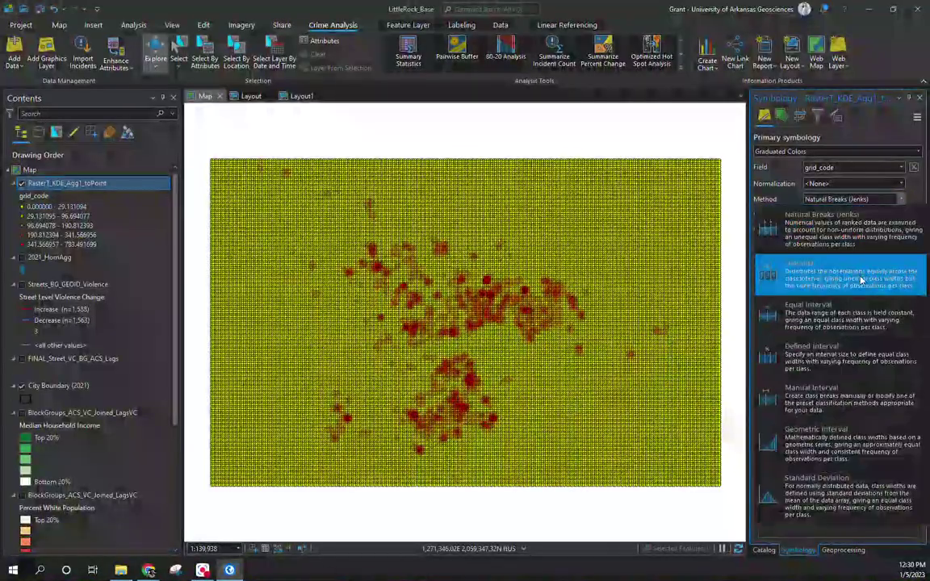
left_click(861, 279)
left_click(900, 214)
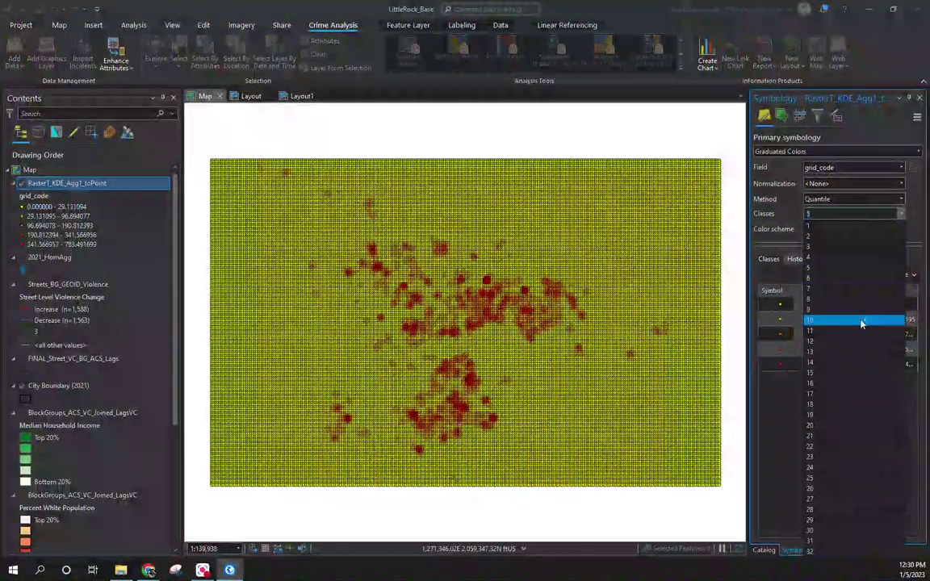
left_click(861, 322)
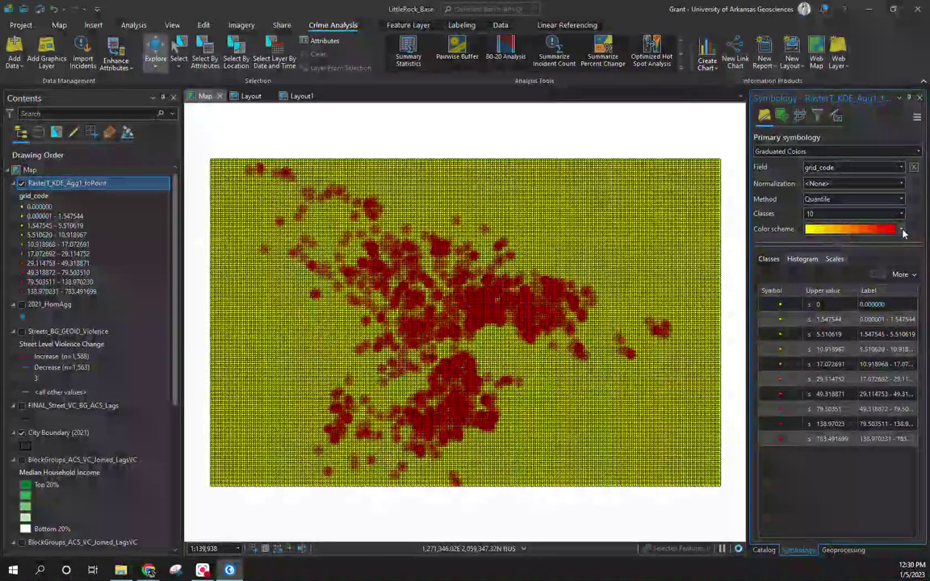
- Apply the continuous Reds colour ramp to the classes
left_click(902, 229)
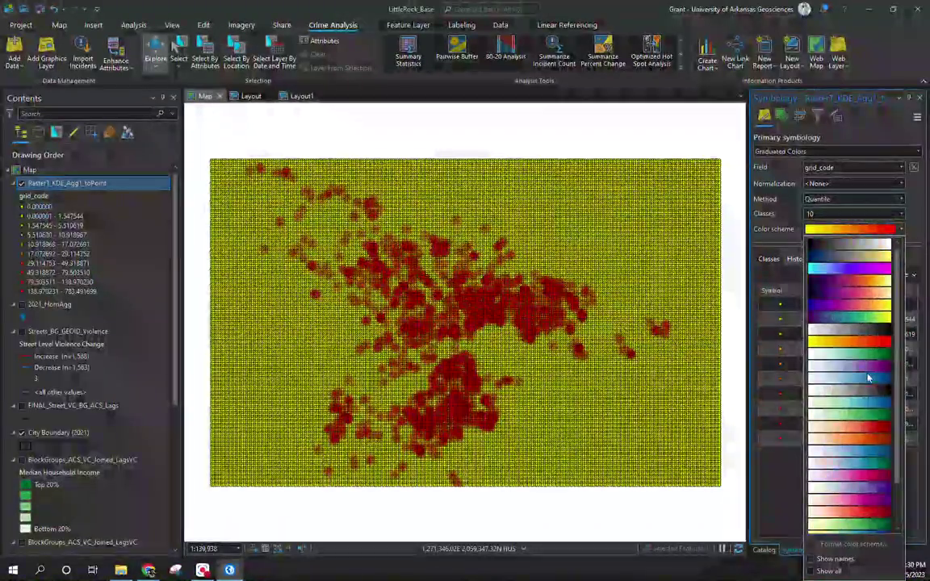
scroll(868, 306, "down", 2)
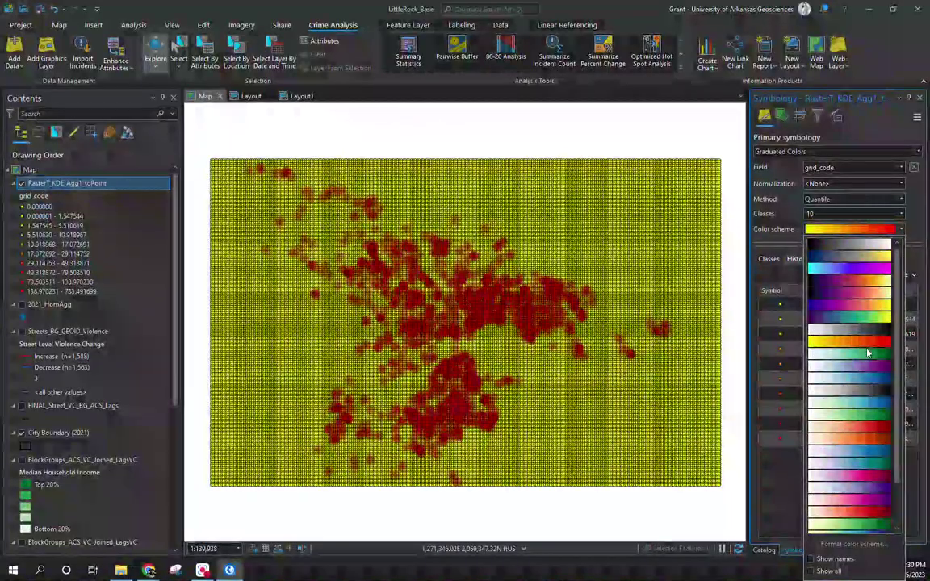
scroll(867, 341, "up", 2)
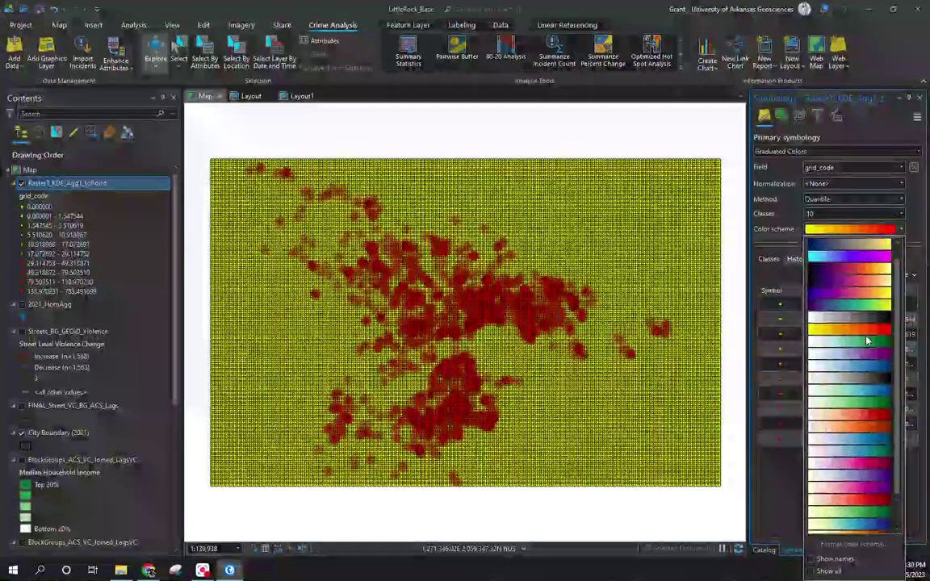
scroll(867, 342, "up", 1)
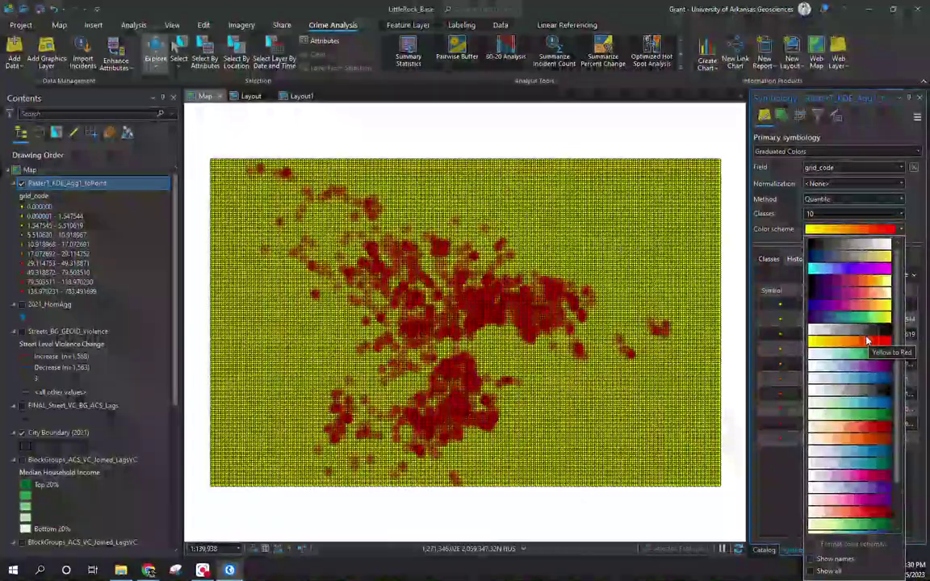
scroll(862, 323, "down", 3)
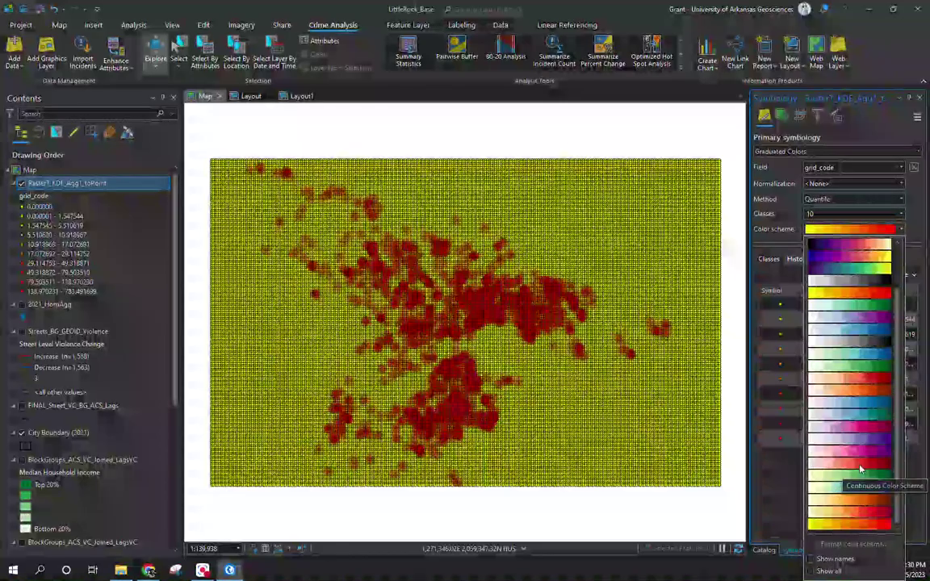
left_click(861, 468)
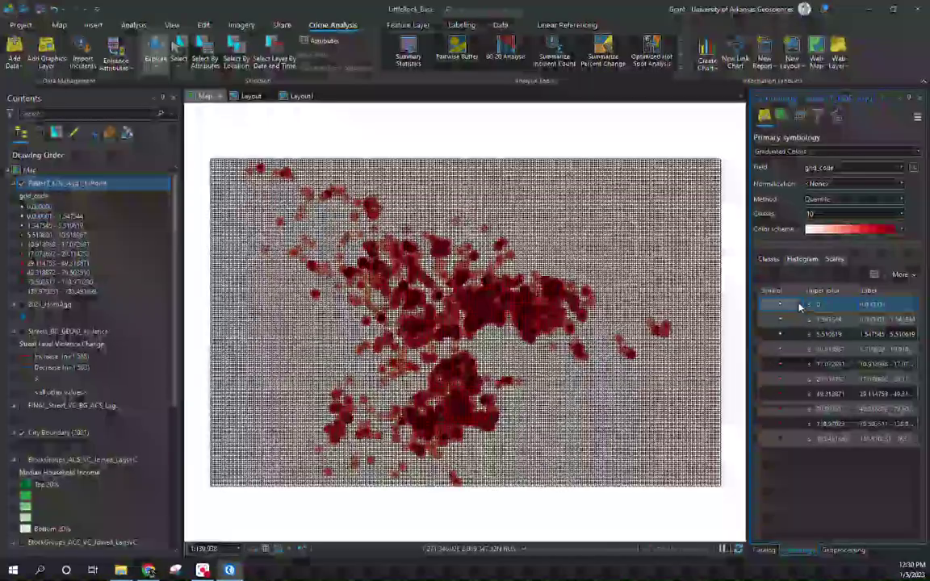
- Set the 0.000000 grid_code class symbol to No color
left_click(795, 304)
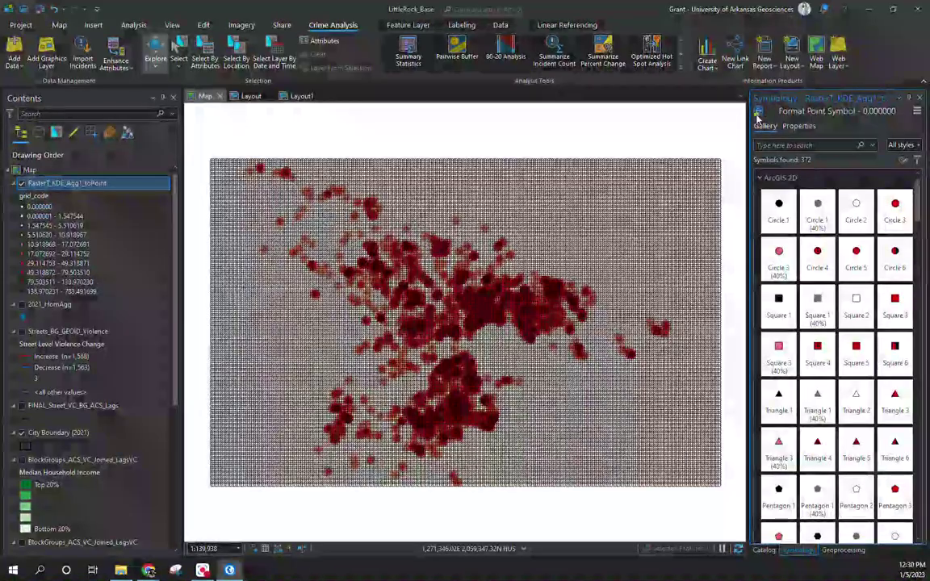
left_click(781, 317)
right_click(780, 305)
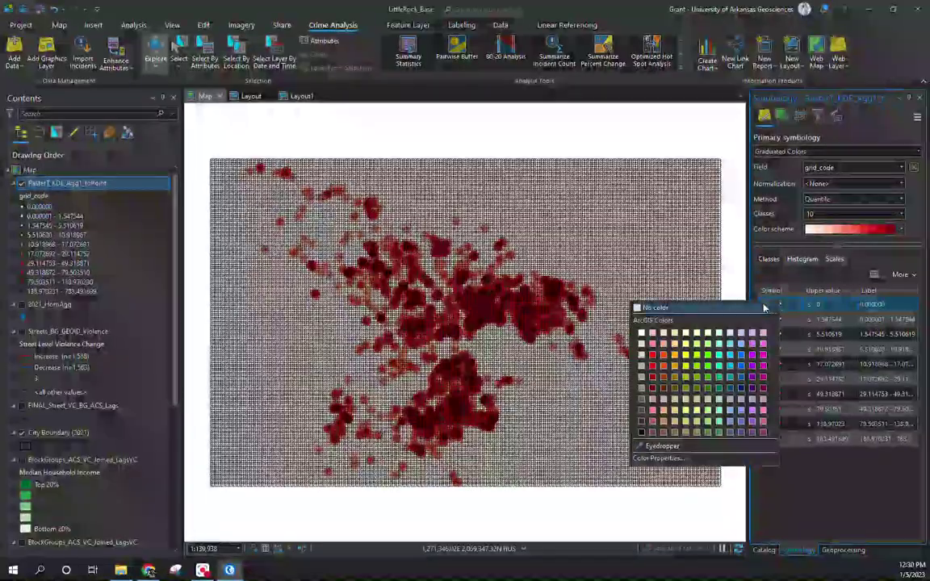
left_click(763, 308)
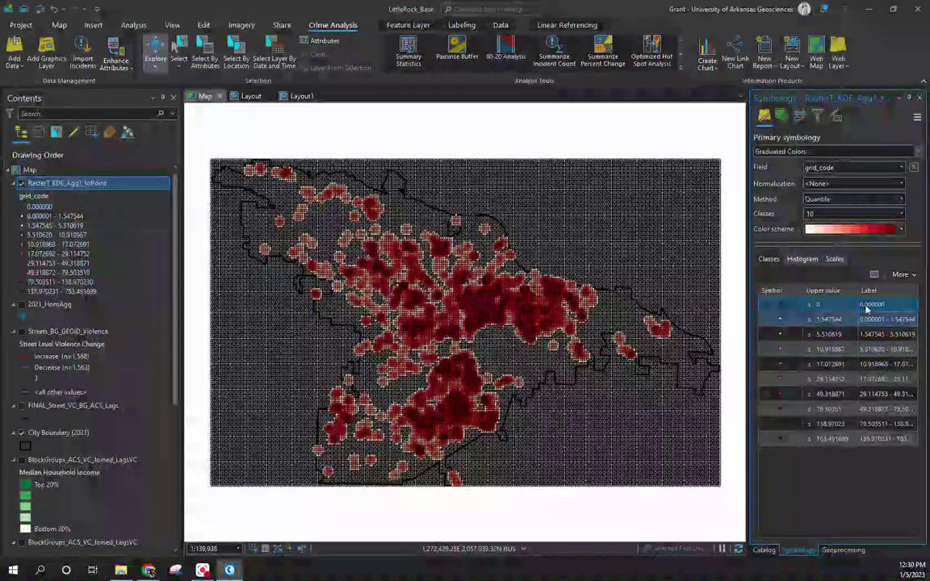
left_click(780, 305)
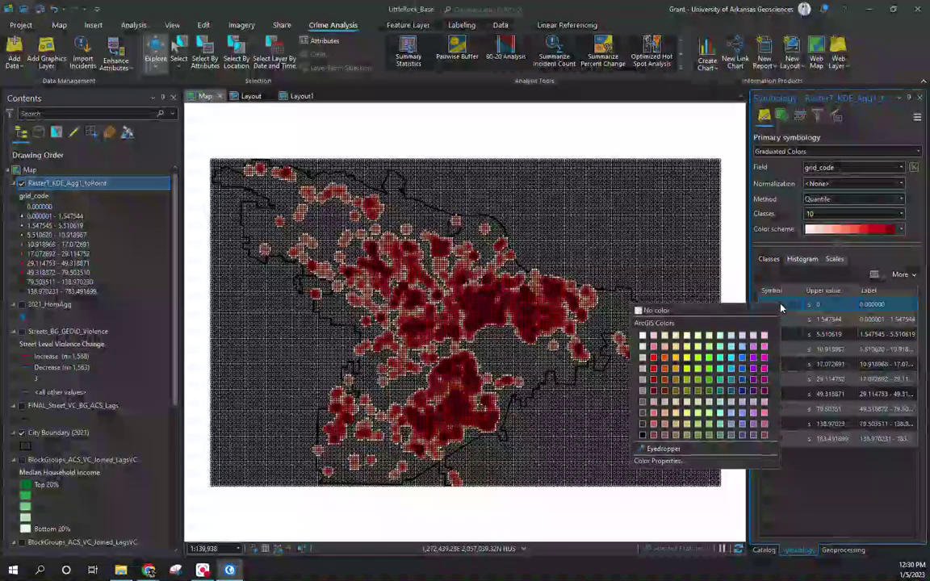
left_click(767, 310)
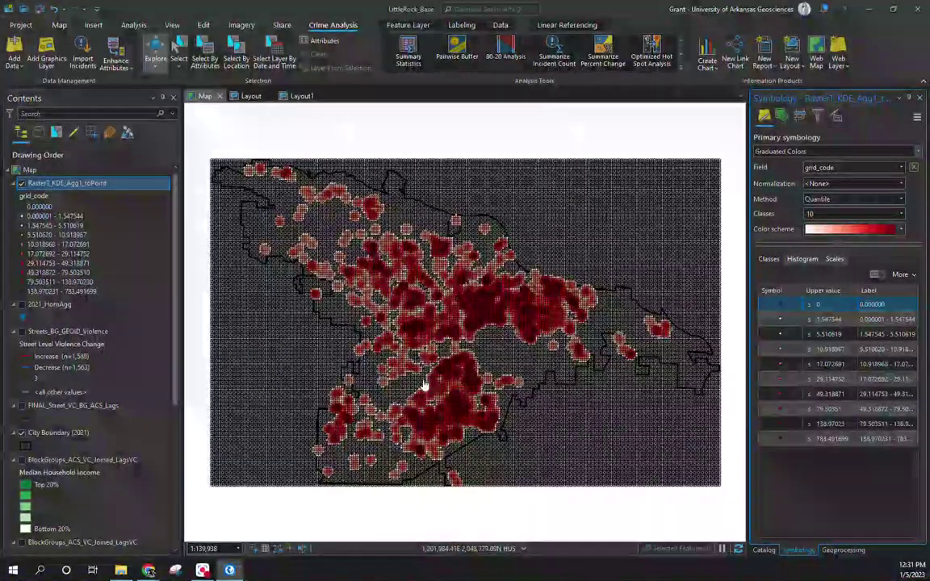
scroll(588, 346, "up", 3)
scroll(588, 346, "down", 4)
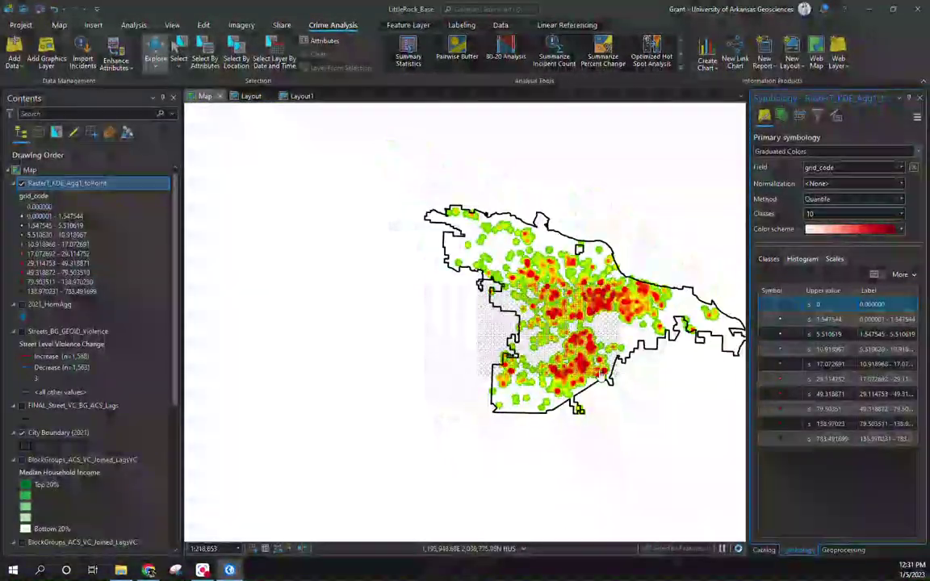
scroll(565, 338, "up", 6)
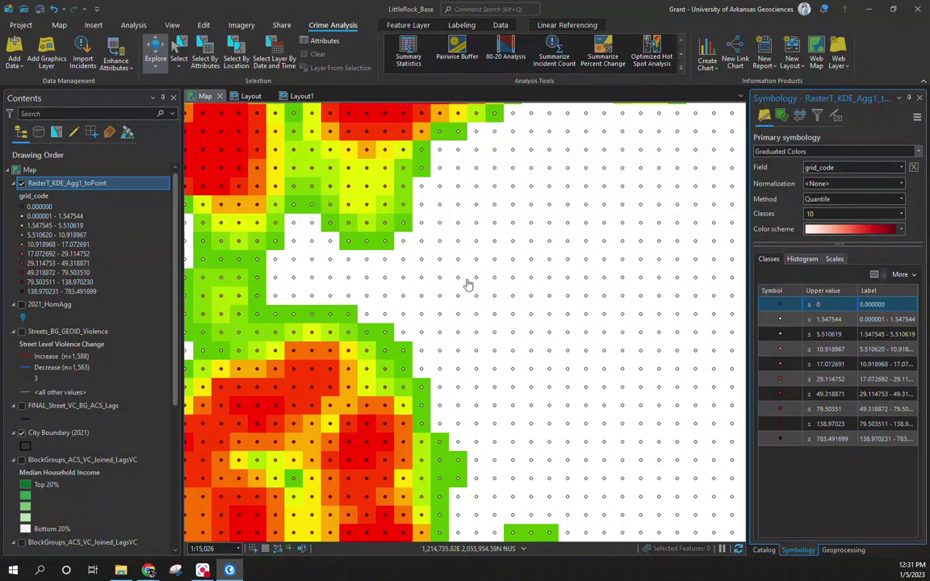
scroll(468, 284, "down", 5)
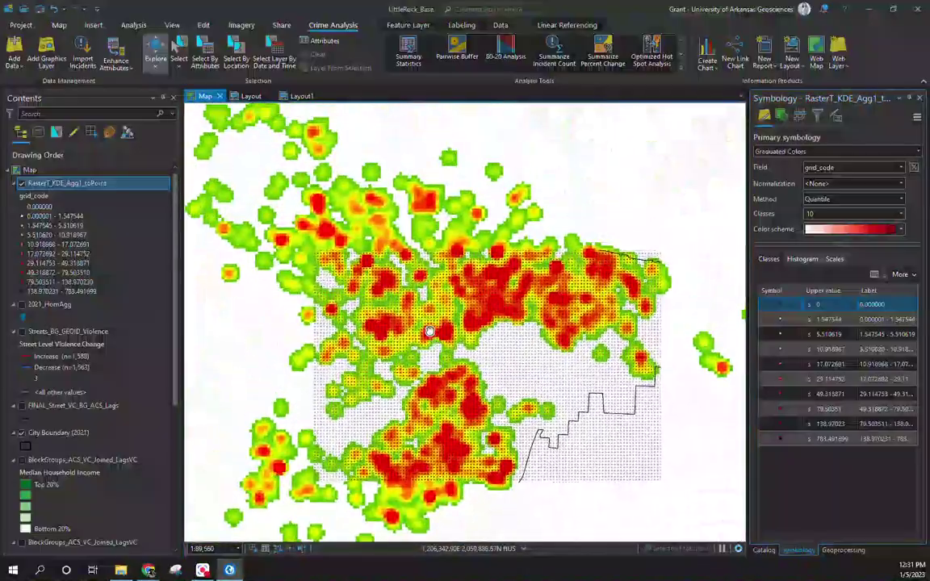
scroll(428, 330, "down", 2)
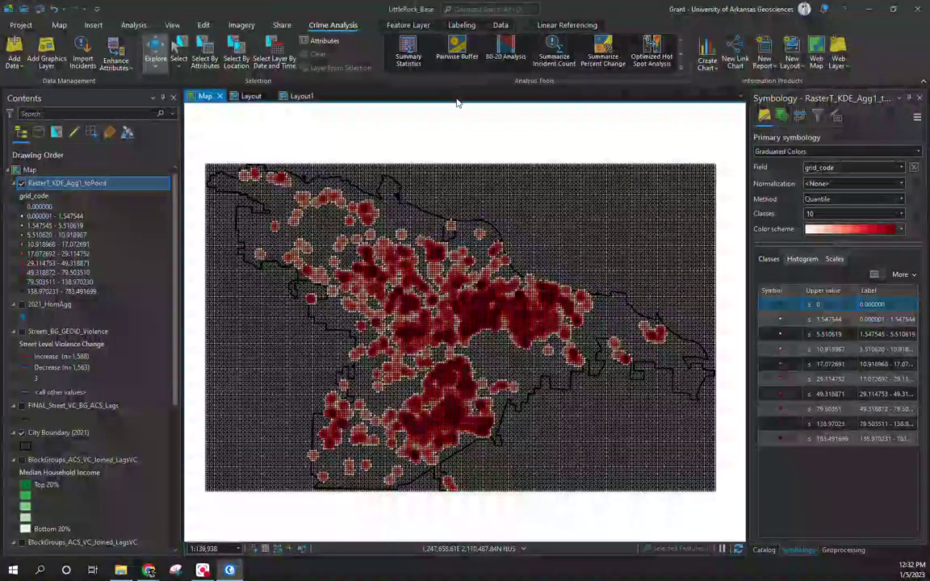
scroll(681, 53, "down", 4)
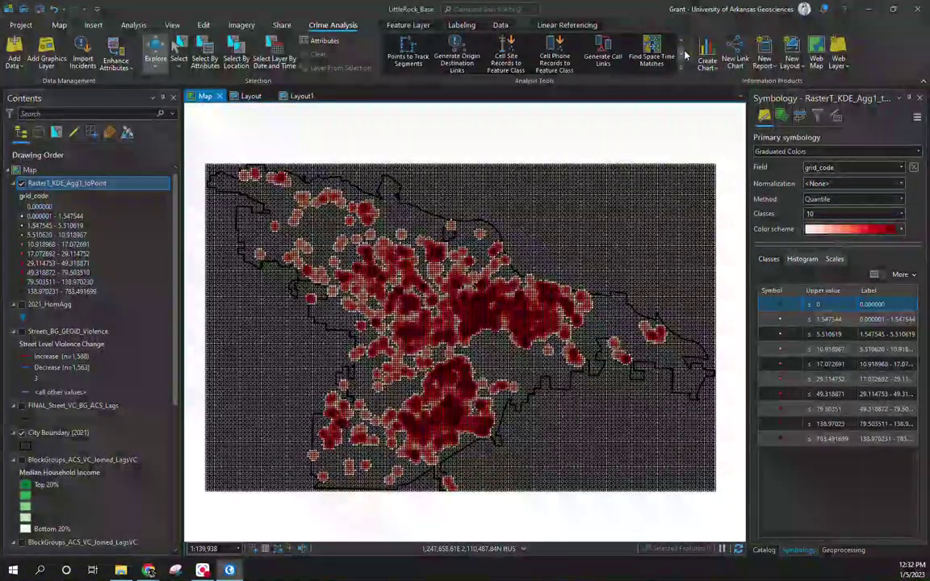
scroll(684, 54, "up", 4)
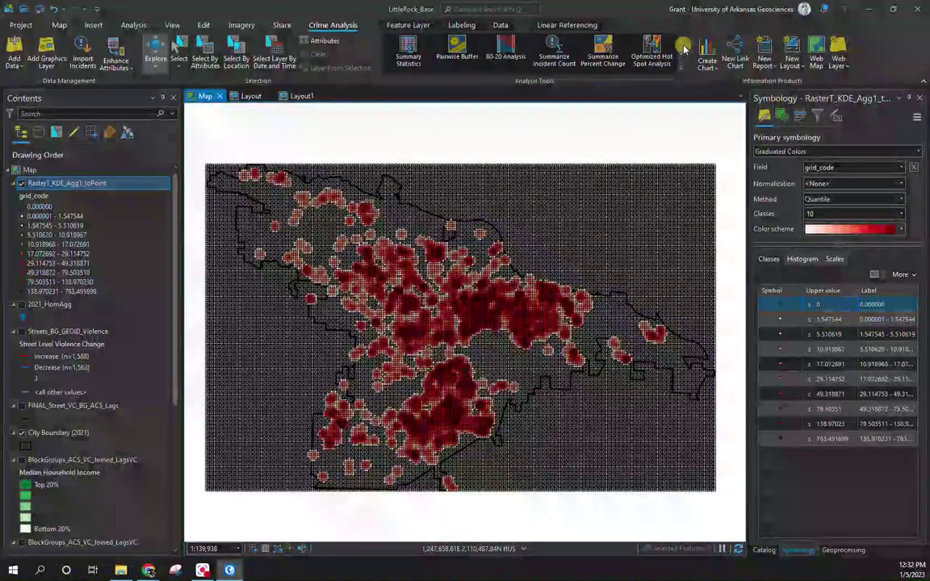